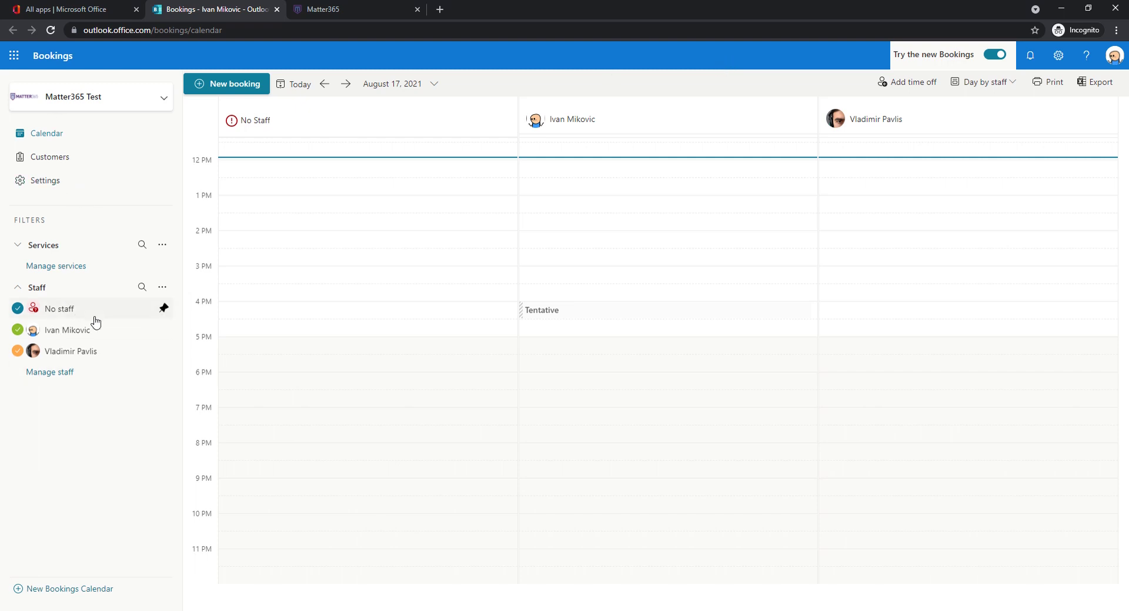
- Open Staff settings, start a new staff member, then discard the form unsaved
{"action": "left_click", "coordinate": [45, 183]}
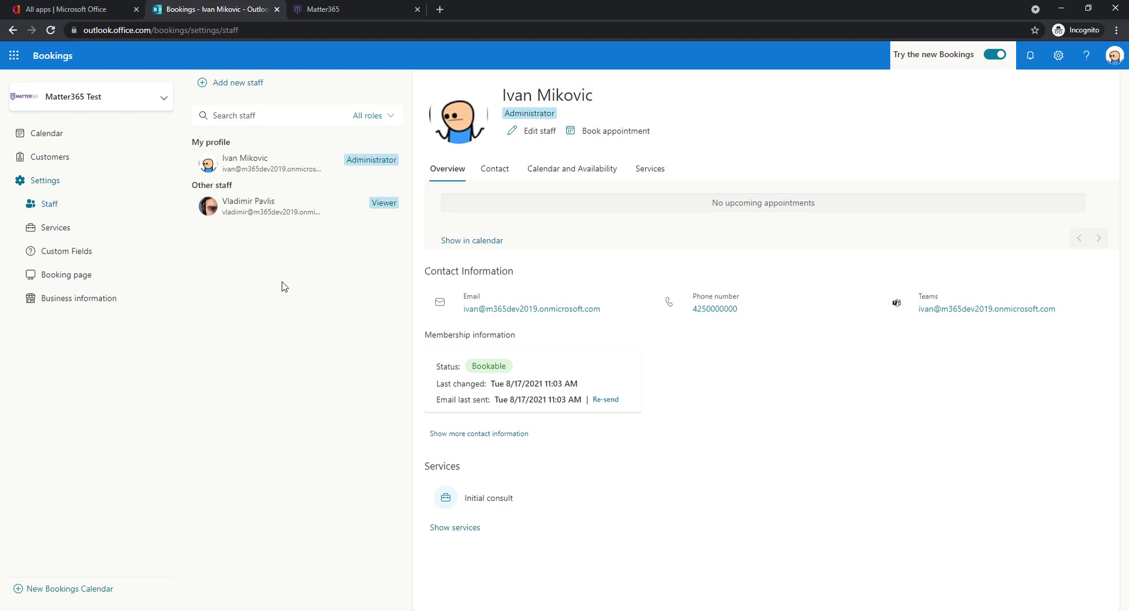
{"action": "left_click", "coordinate": [252, 87]}
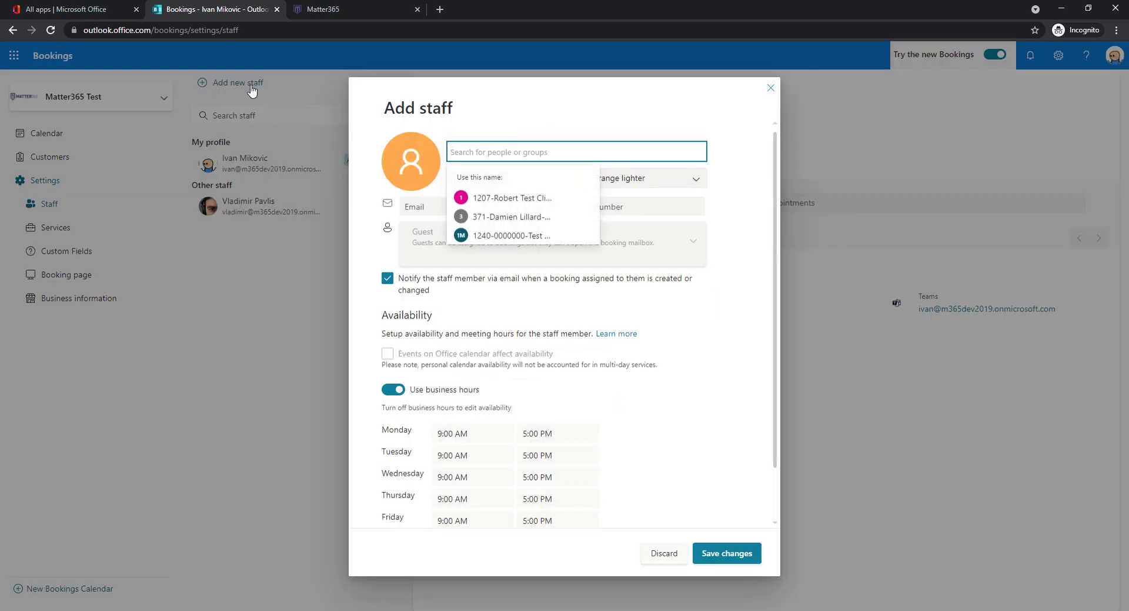
{"action": "scroll", "coordinate": [483, 315], "scroll_direction": "down", "scroll_amount": 2}
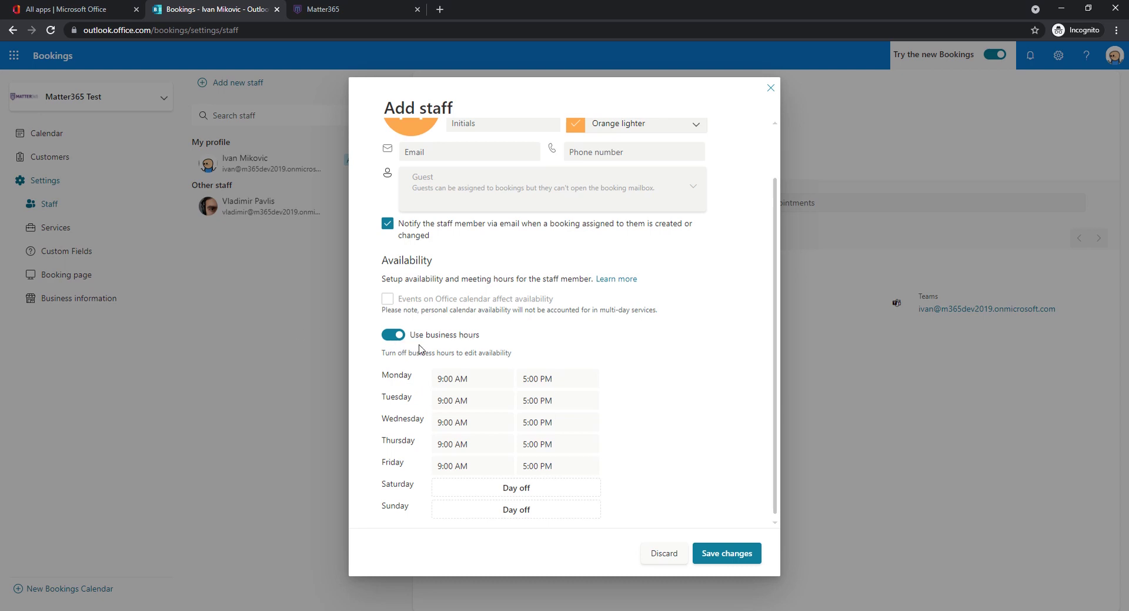
{"action": "scroll", "coordinate": [422, 352], "scroll_direction": "up", "scroll_amount": 1}
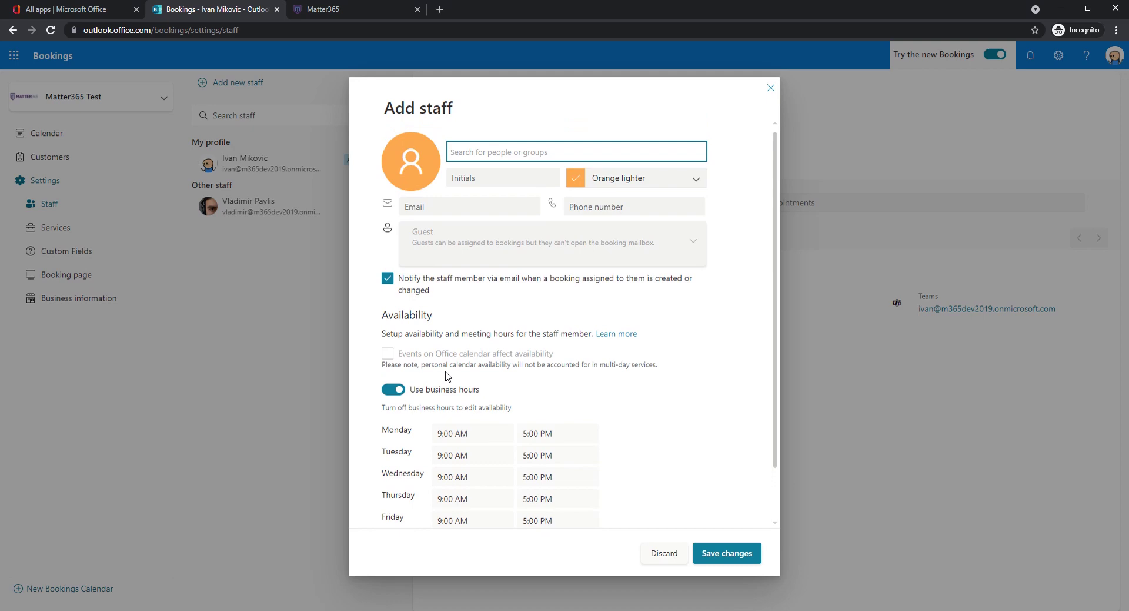
{"action": "left_click", "coordinate": [666, 555]}
{"action": "mouse_move", "coordinate": [292, 209]}
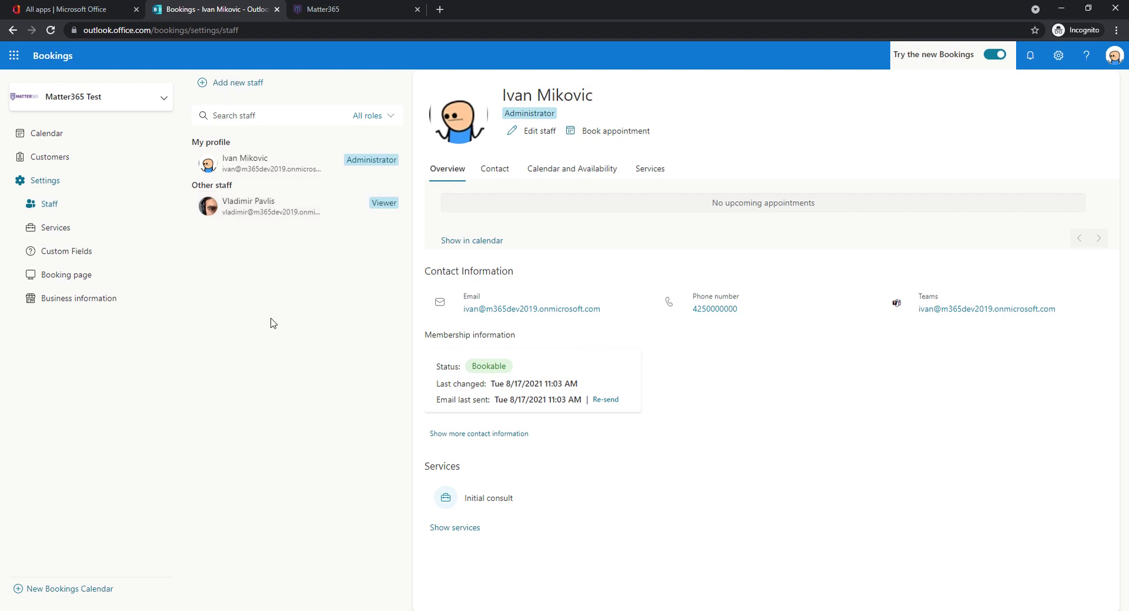
- Open Business information and review the Business hours, Business logo and Basic details sections
{"action": "left_click", "coordinate": [80, 307]}
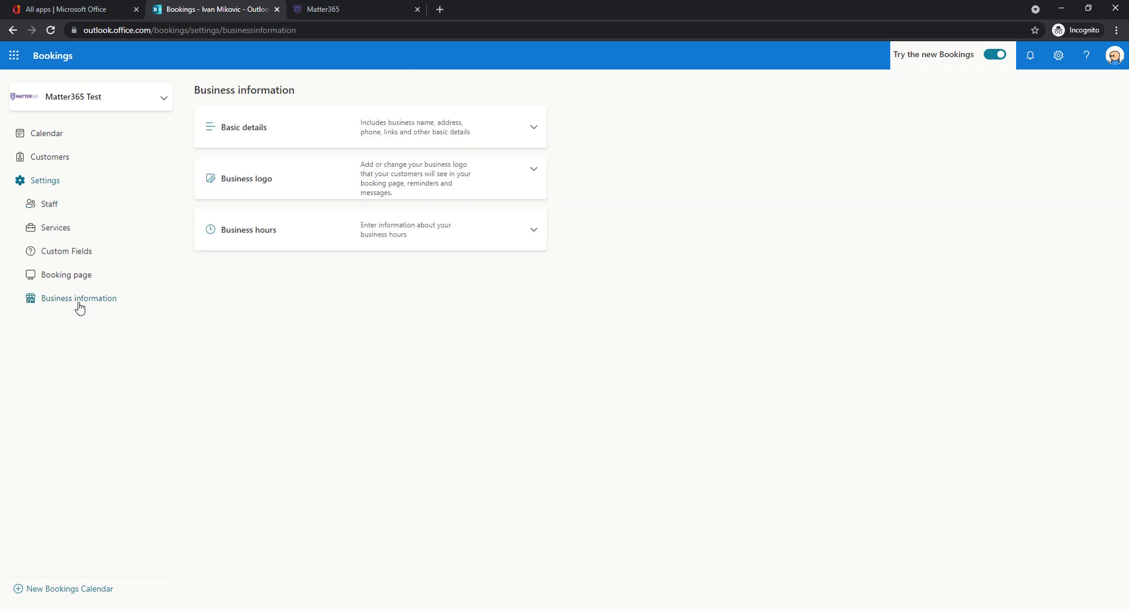
{"action": "left_click", "coordinate": [534, 259]}
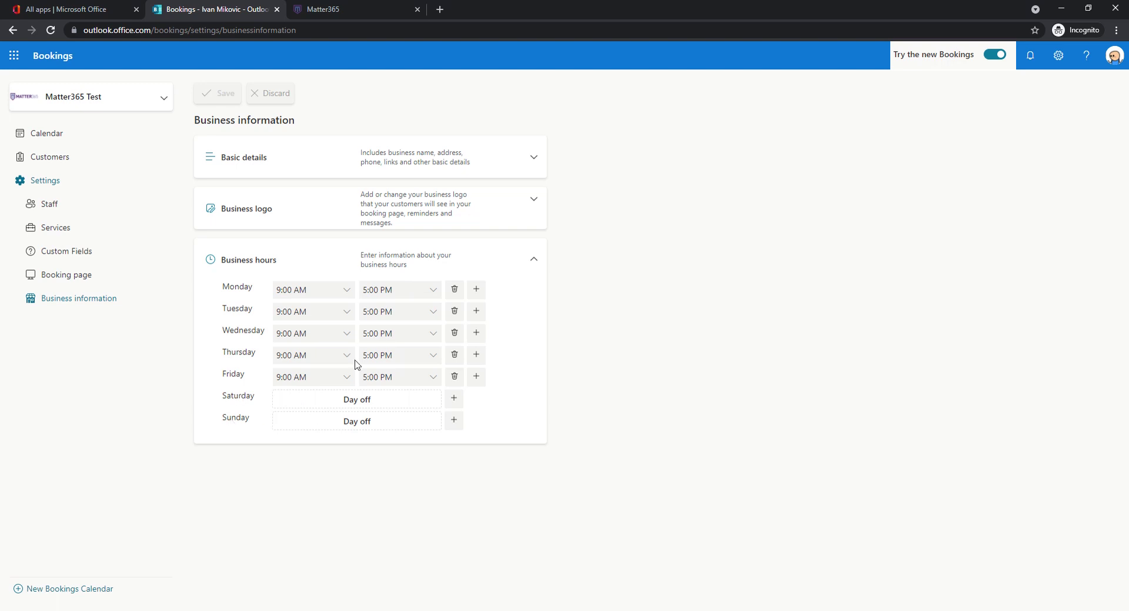
{"action": "left_click", "coordinate": [538, 263]}
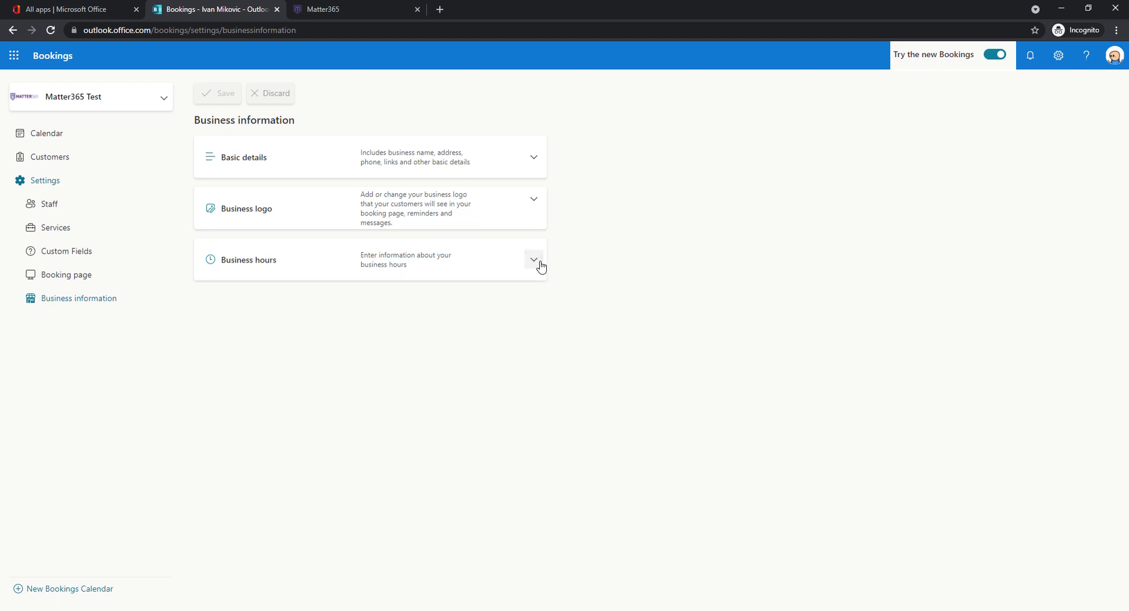
{"action": "left_click", "coordinate": [534, 202]}
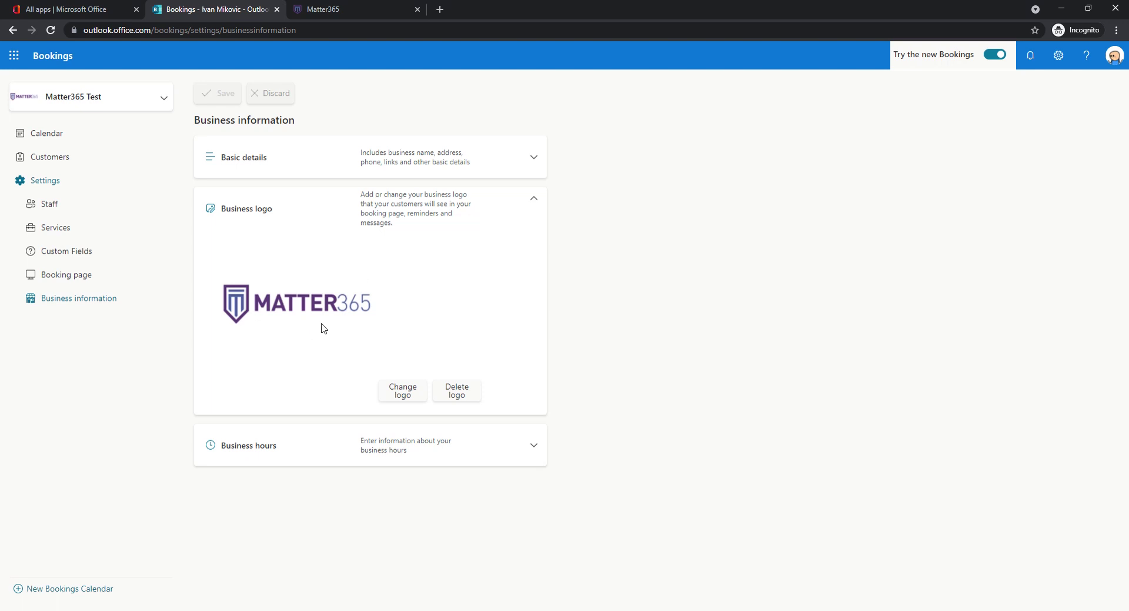
{"action": "left_click", "coordinate": [533, 200]}
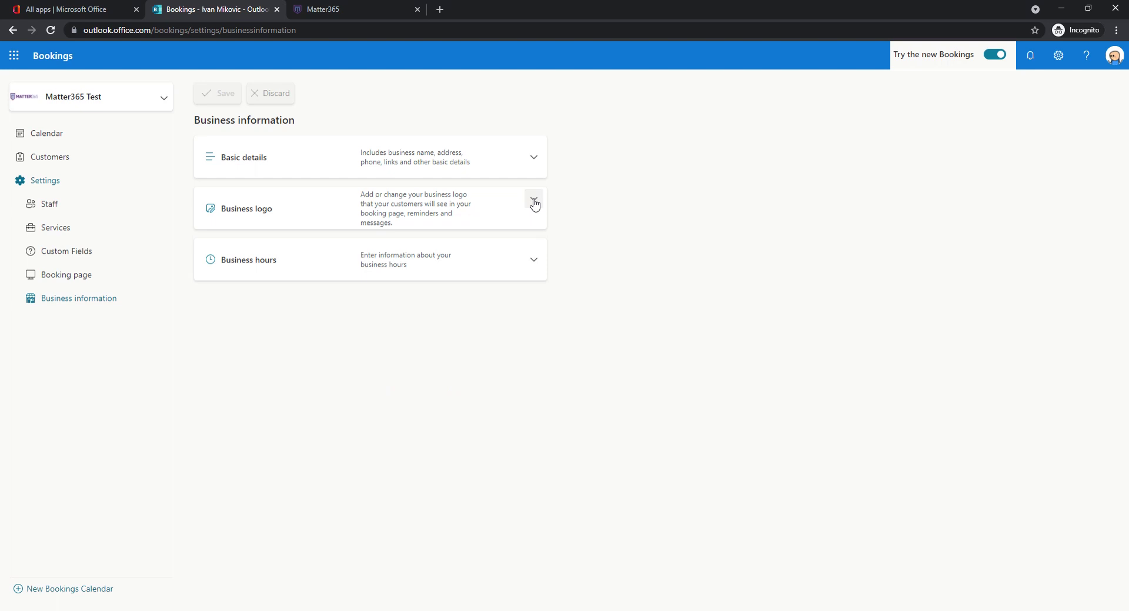
{"action": "left_click", "coordinate": [535, 159]}
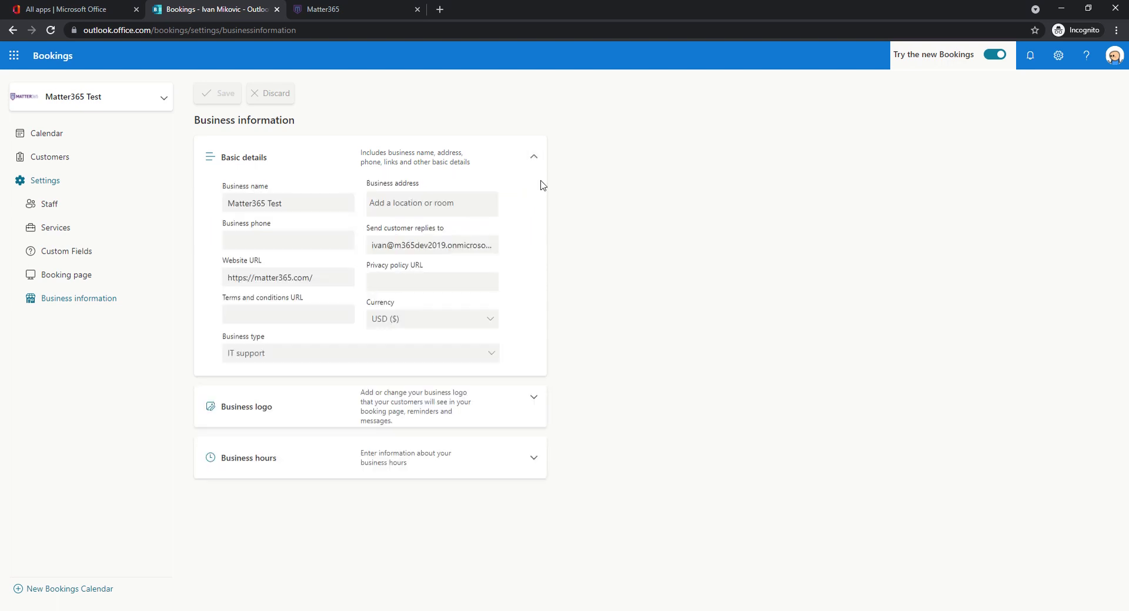
{"action": "left_click", "coordinate": [321, 206]}
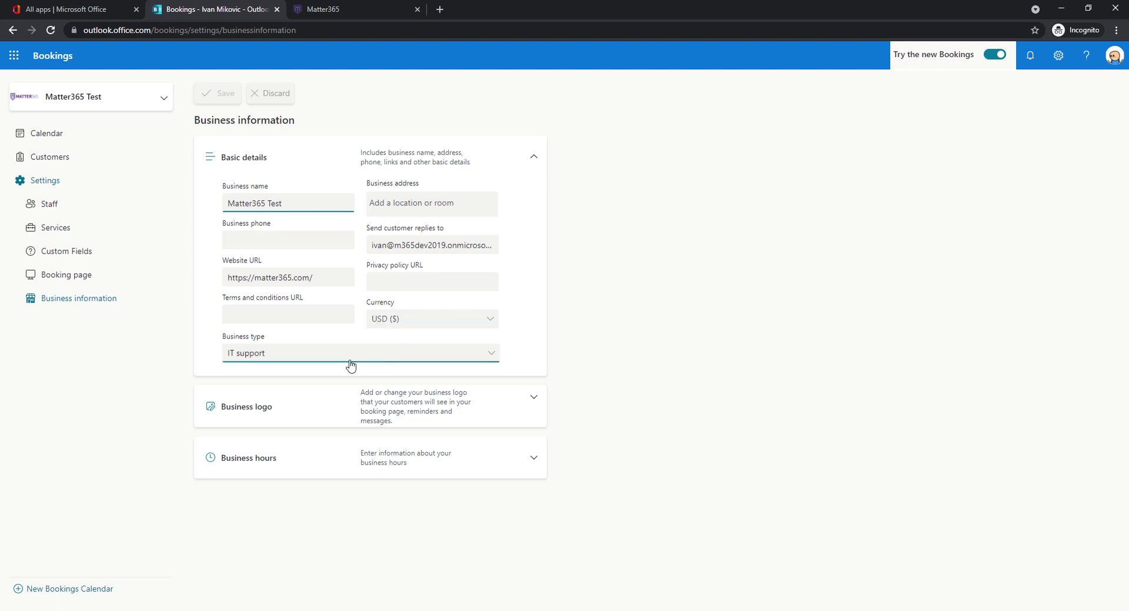
{"action": "left_click", "coordinate": [535, 161]}
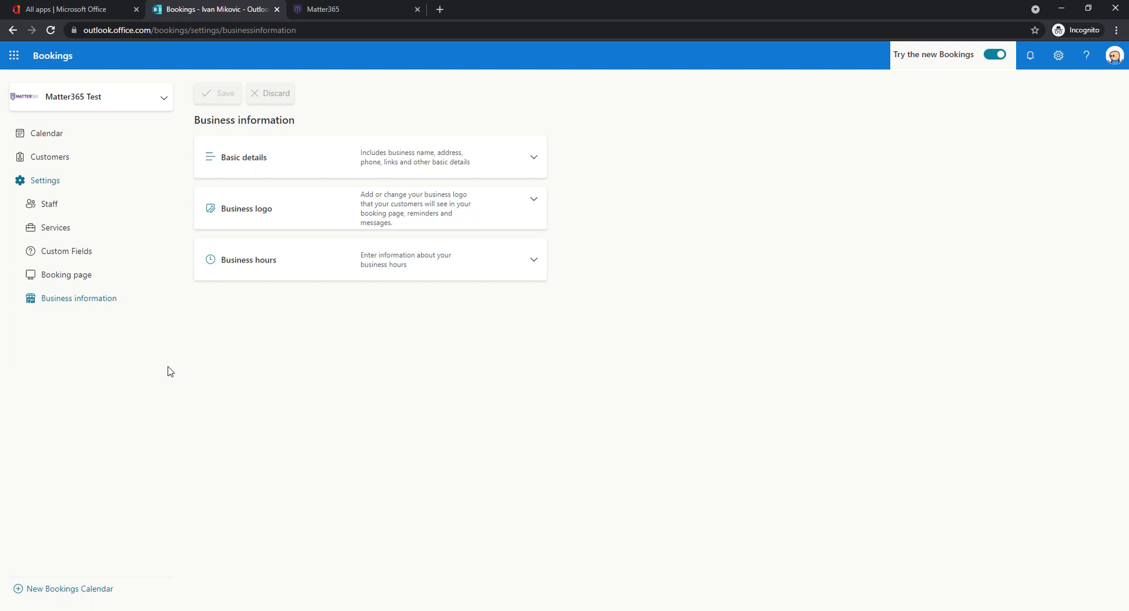
- Open Services > Custom fields, begin a Dropdown question, then discard it
{"action": "left_click", "coordinate": [52, 233]}
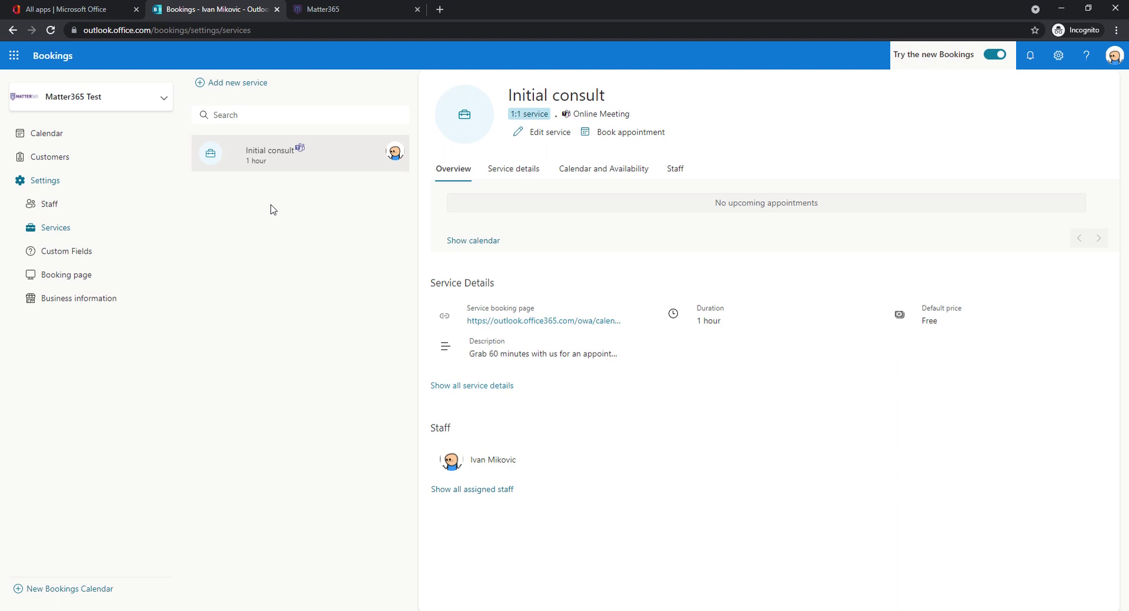
{"action": "mouse_move", "coordinate": [263, 159]}
{"action": "left_click", "coordinate": [76, 255]}
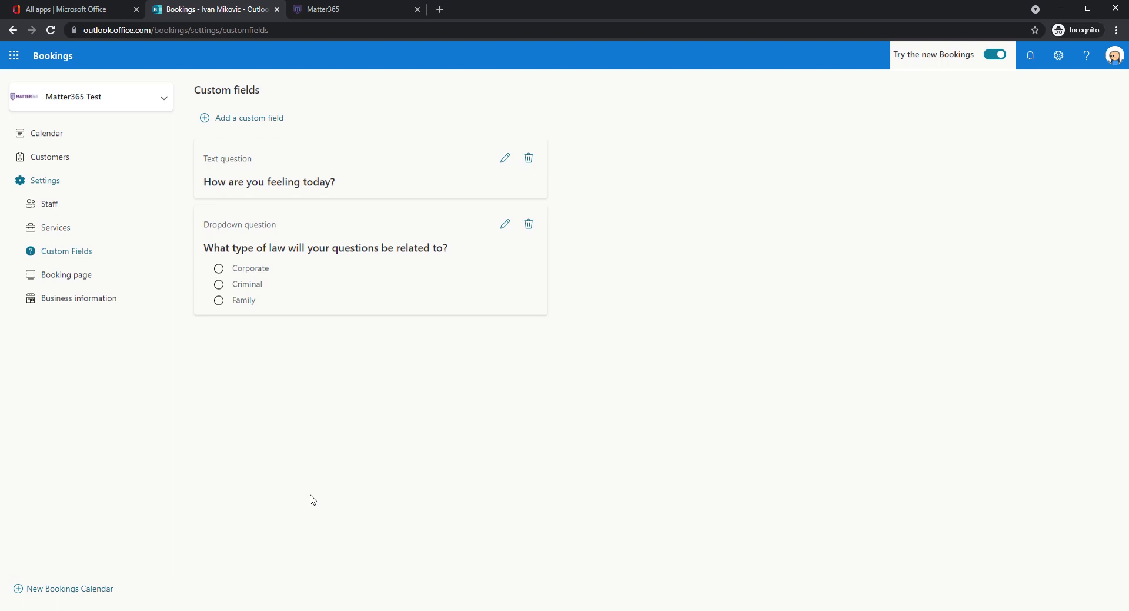
{"action": "left_click", "coordinate": [263, 121]}
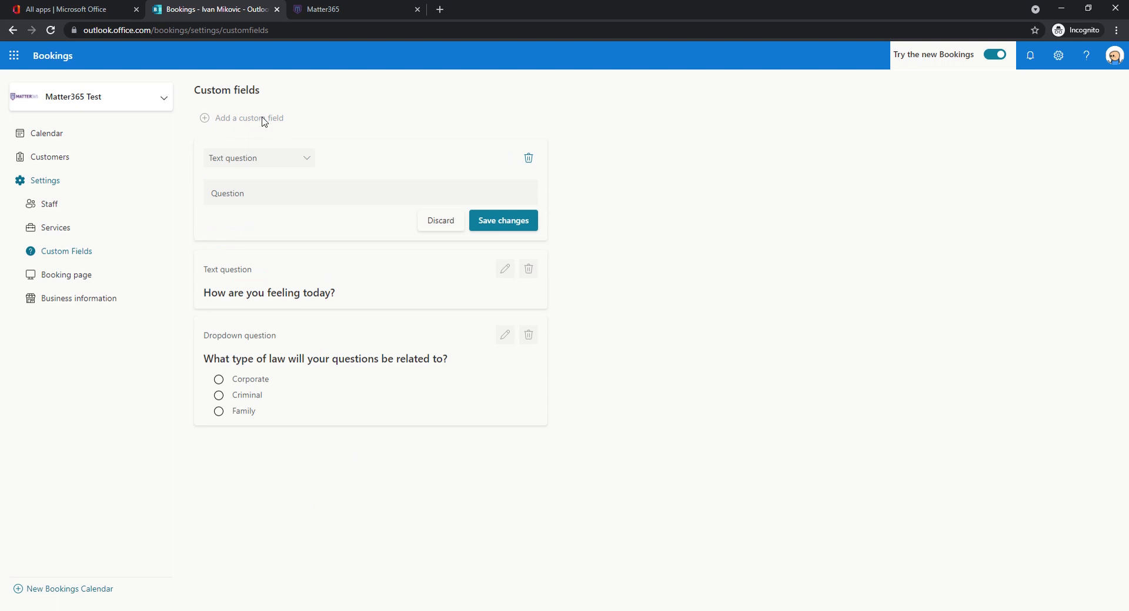
{"action": "left_click", "coordinate": [307, 162]}
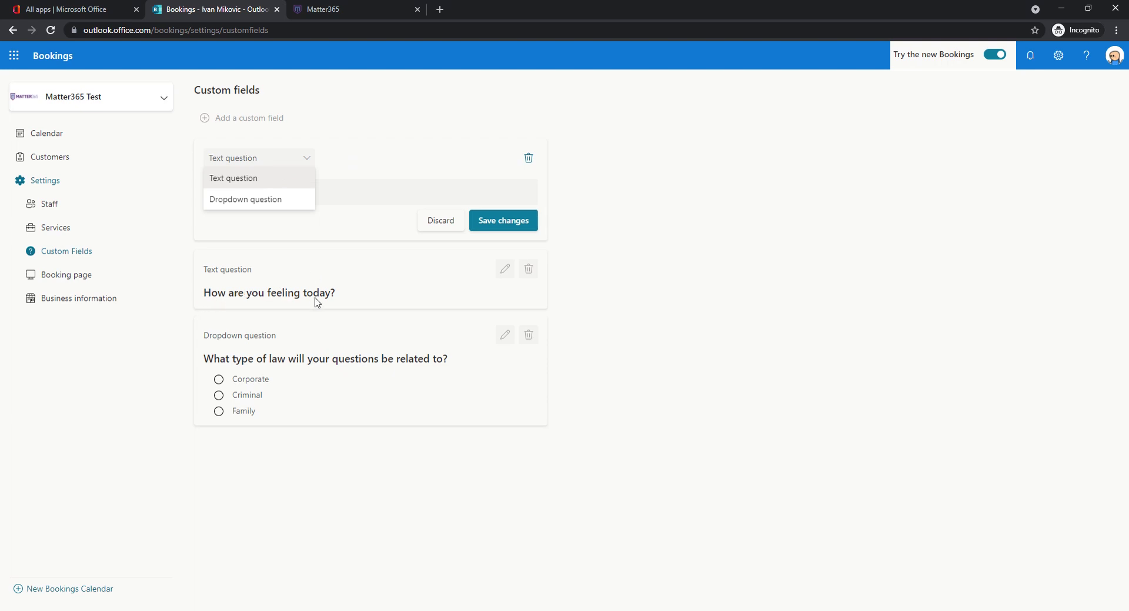
{"action": "left_click", "coordinate": [280, 208]}
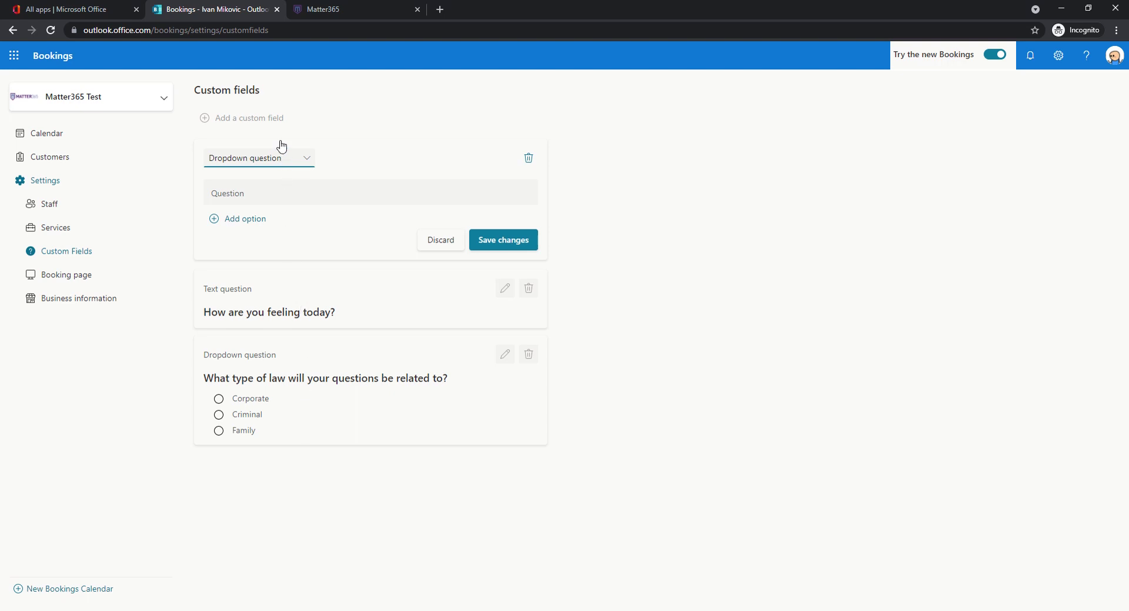
{"action": "left_click", "coordinate": [443, 240]}
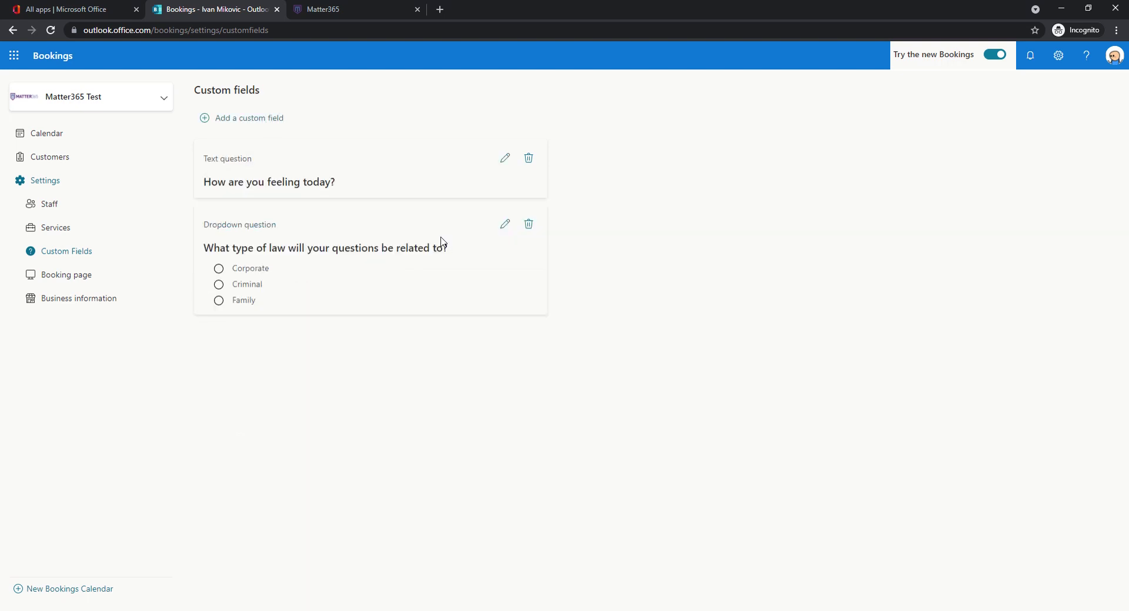
- Edit the Initial consult service and check its name and description fields
{"action": "left_click", "coordinate": [59, 232]}
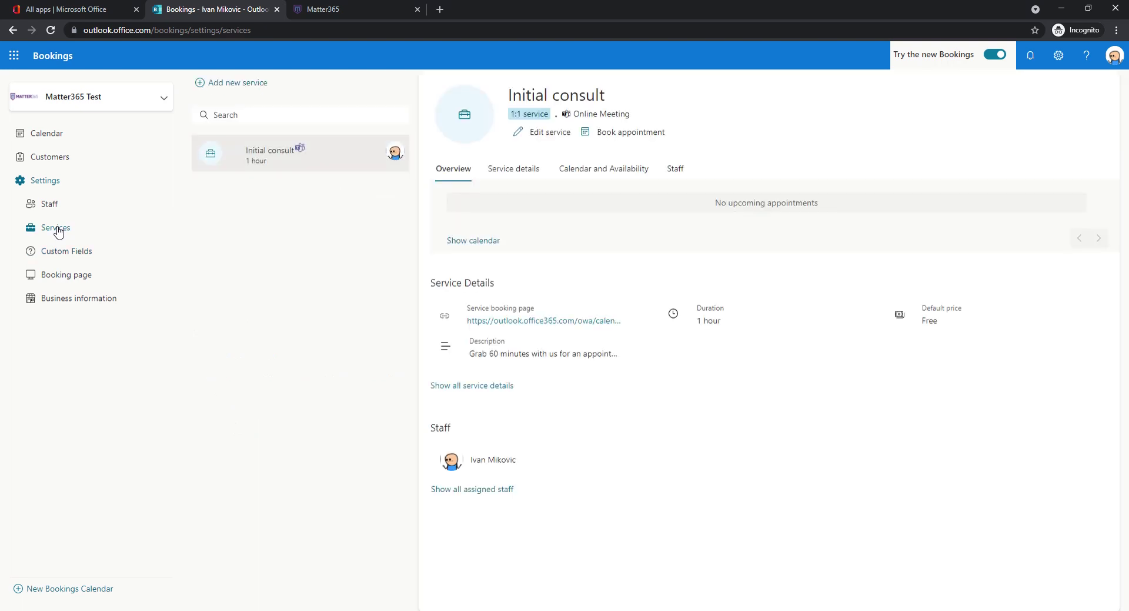
{"action": "left_click", "coordinate": [538, 137]}
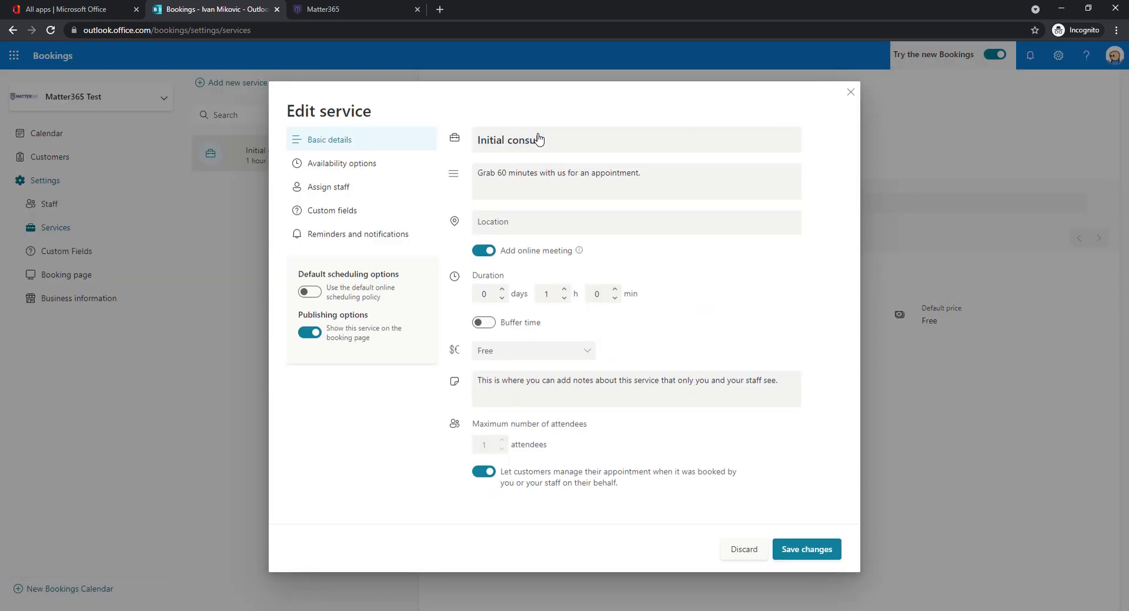
{"action": "left_click", "coordinate": [550, 142]}
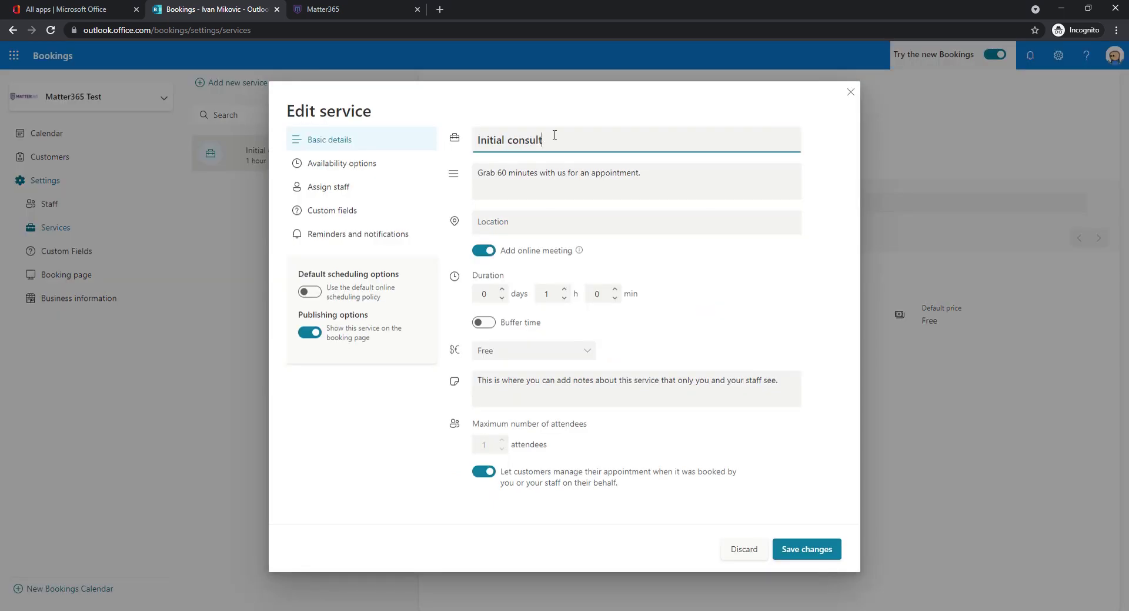
{"action": "left_click", "coordinate": [542, 171]}
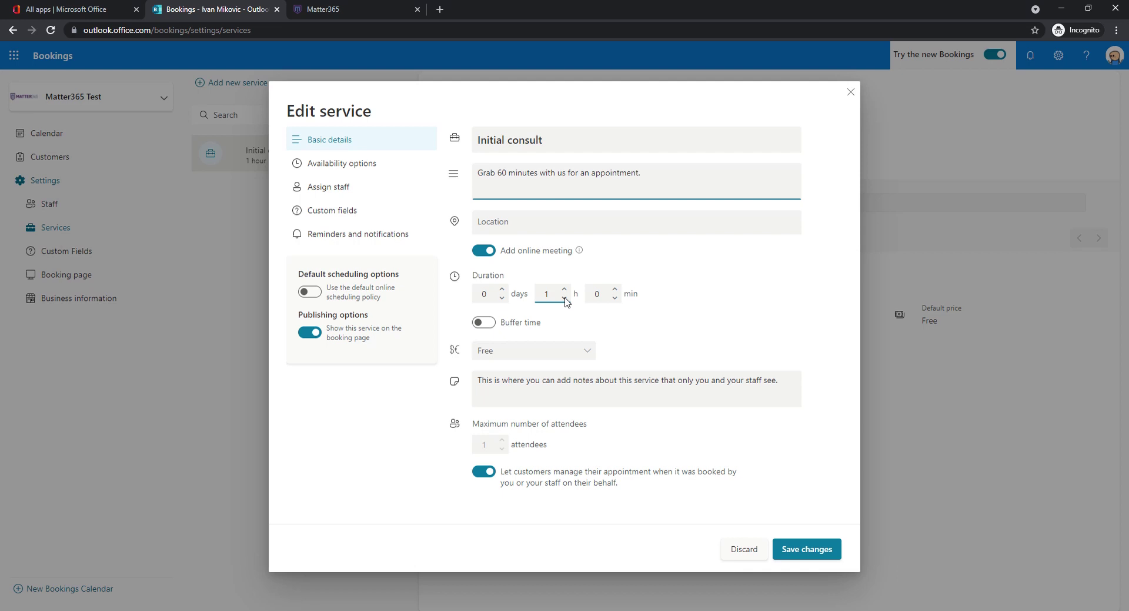
- Turn on buffer time and set 15 minutes after each Initial consult appointment
{"action": "left_click", "coordinate": [484, 322]}
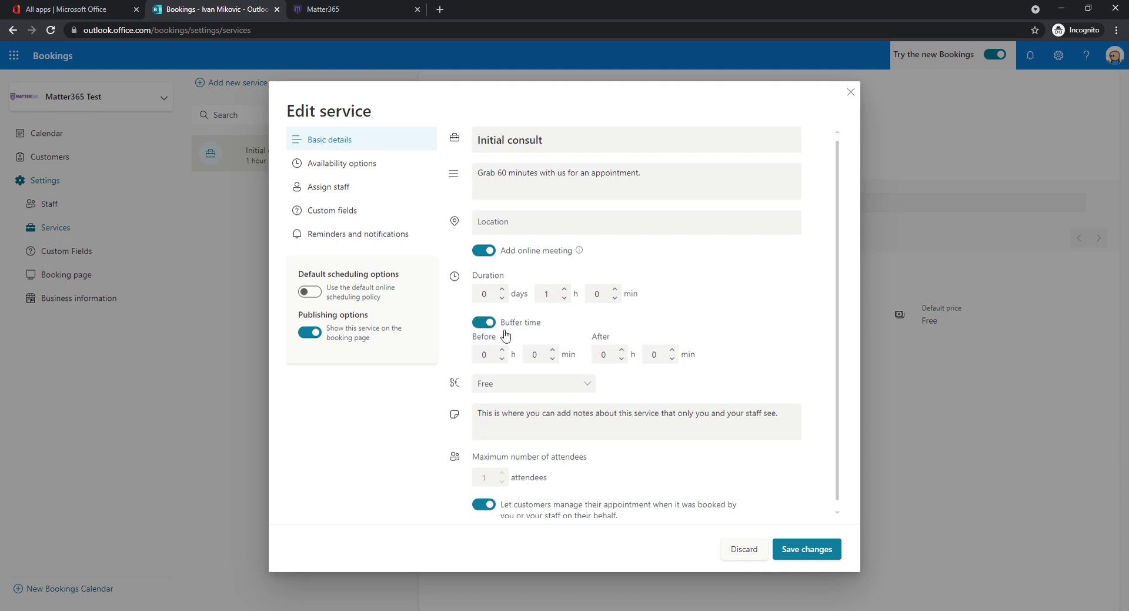
{"action": "left_click", "coordinate": [674, 351]}
{"action": "left_click", "coordinate": [674, 350]}
{"action": "left_click", "coordinate": [673, 350]}
{"action": "left_click", "coordinate": [673, 350]}
{"action": "left_click", "coordinate": [673, 351]}
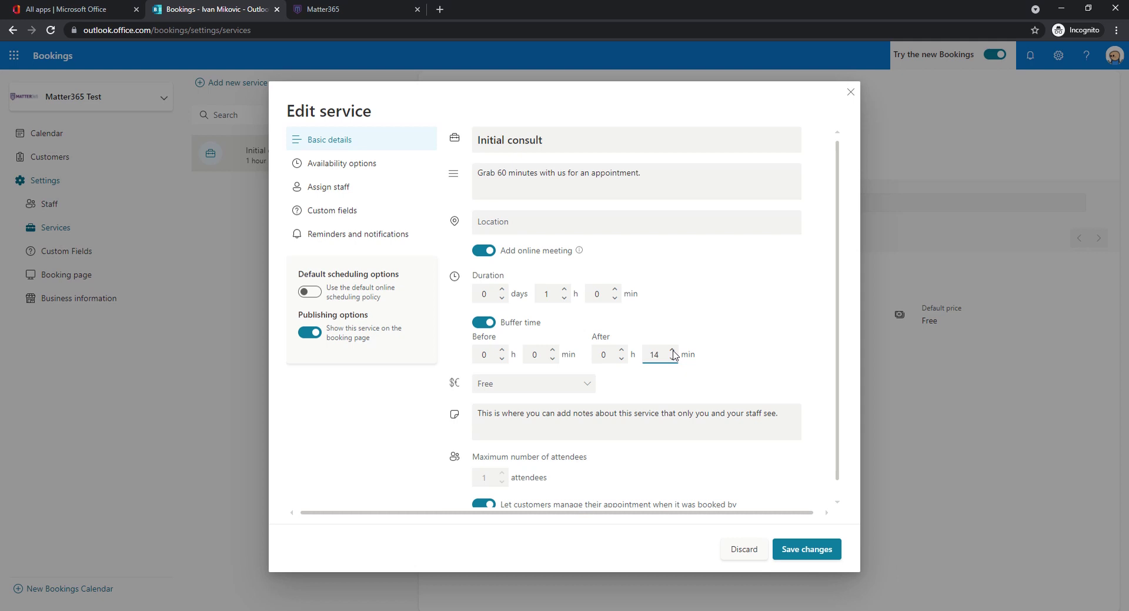
{"action": "left_click", "coordinate": [674, 350]}
{"action": "left_click", "coordinate": [655, 363]}
{"action": "scroll", "coordinate": [633, 307], "scroll_direction": "down", "scroll_amount": 1}
{"action": "left_click", "coordinate": [582, 379]}
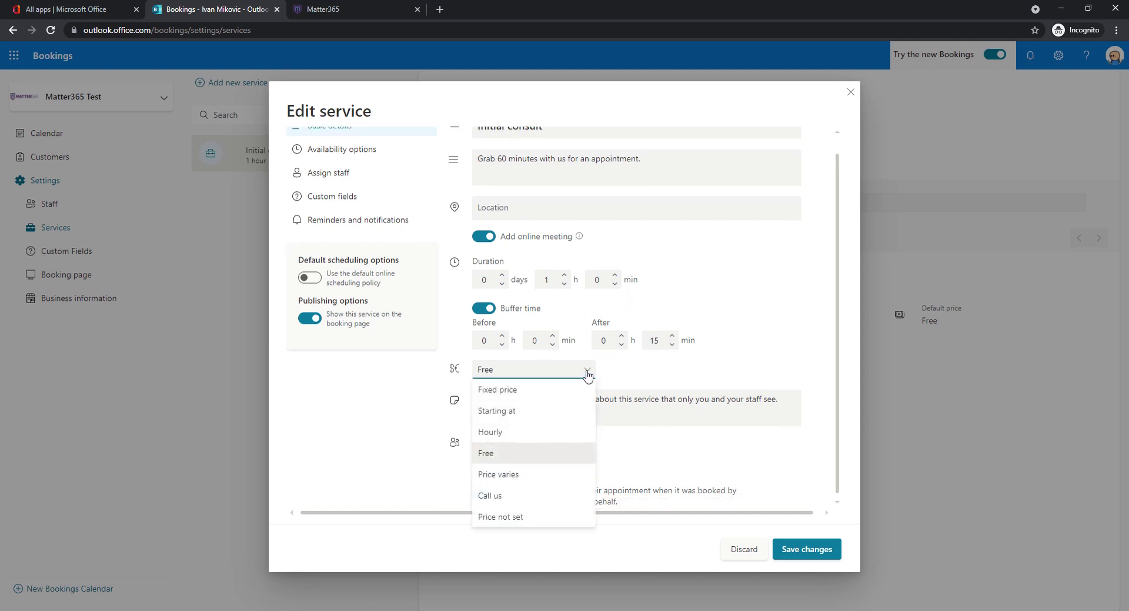
{"action": "left_click", "coordinate": [588, 375]}
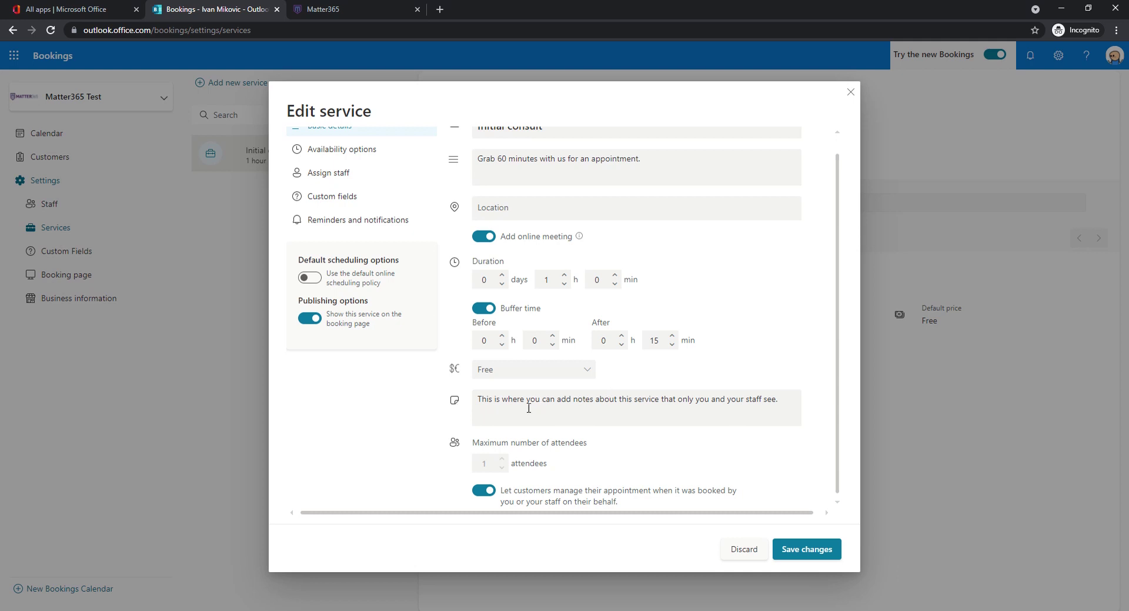
{"action": "scroll", "coordinate": [656, 403], "scroll_direction": "up", "scroll_amount": 2}
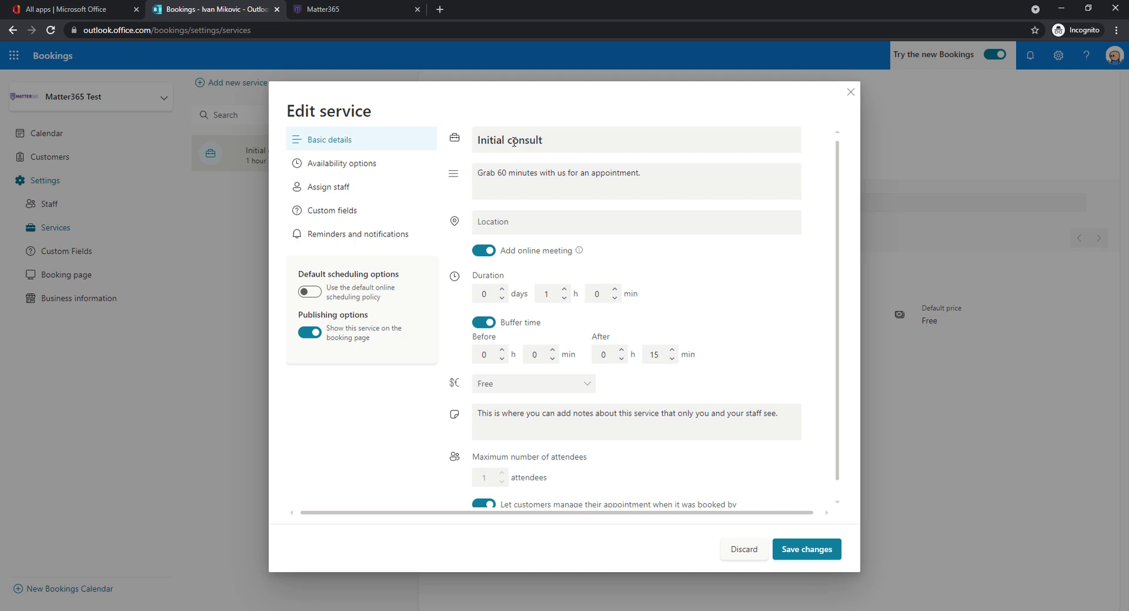
{"action": "scroll", "coordinate": [617, 400], "scroll_direction": "down", "scroll_amount": 1}
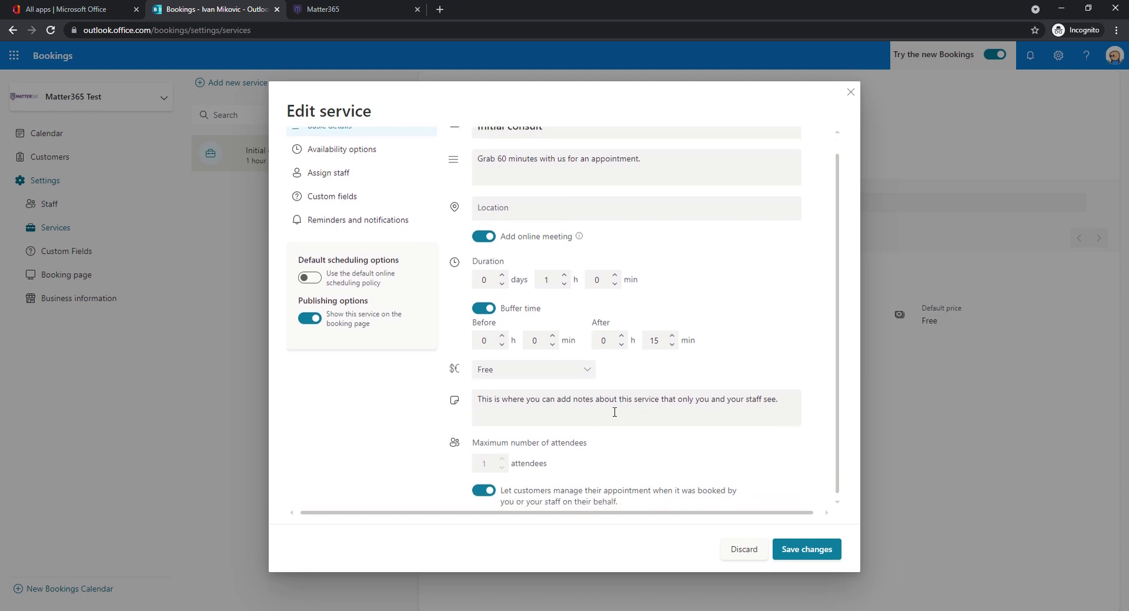
{"action": "scroll", "coordinate": [615, 416], "scroll_direction": "up", "scroll_amount": 1}
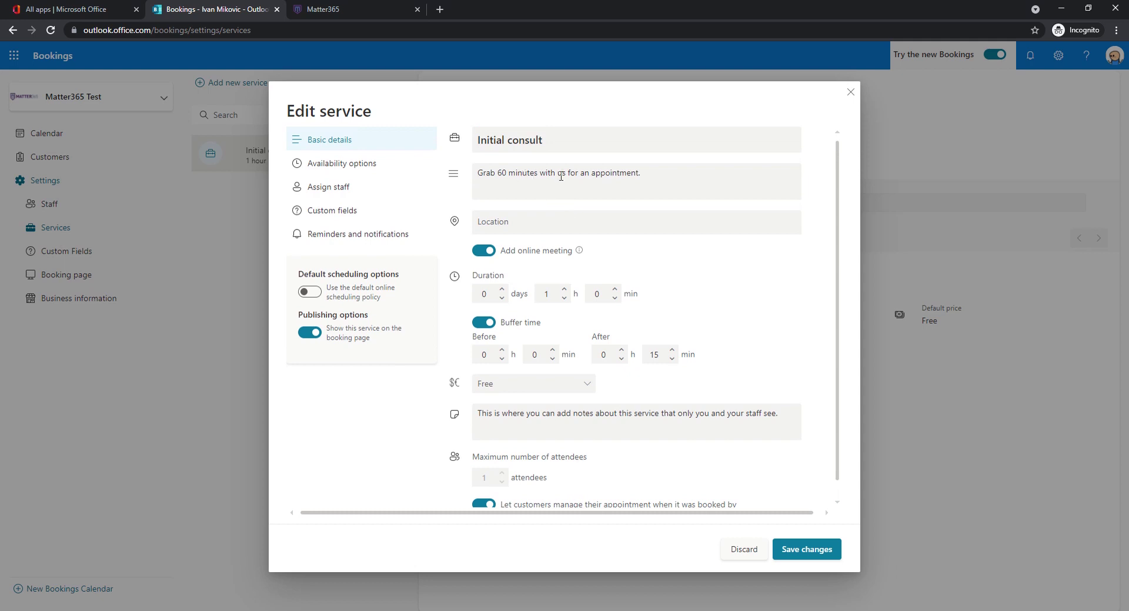
{"action": "scroll", "coordinate": [588, 323], "scroll_direction": "down", "scroll_amount": 1}
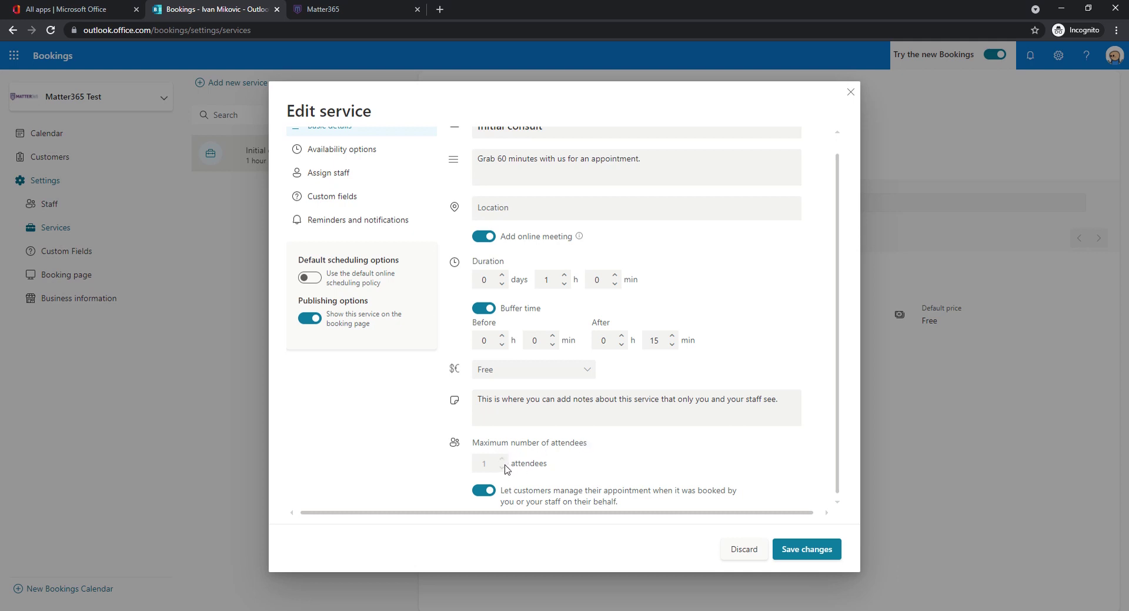
{"action": "scroll", "coordinate": [505, 467], "scroll_direction": "up", "scroll_amount": 1}
{"action": "scroll", "coordinate": [506, 470], "scroll_direction": "down", "scroll_amount": 1}
{"action": "scroll", "coordinate": [506, 470], "scroll_direction": "up", "scroll_amount": 1}
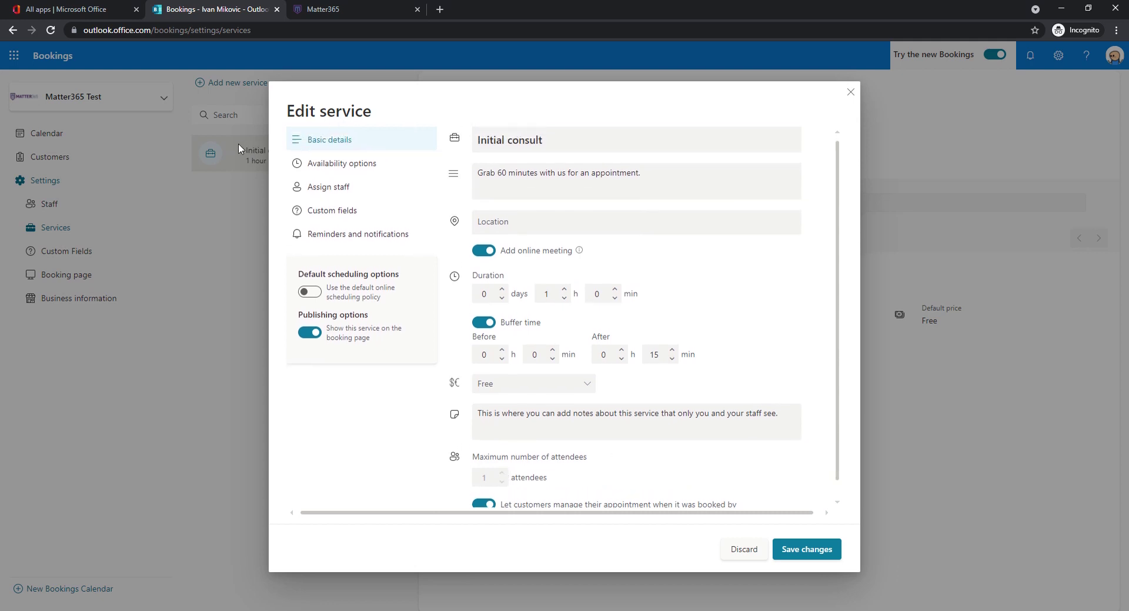
{"action": "scroll", "coordinate": [458, 342], "scroll_direction": "down", "scroll_amount": 1}
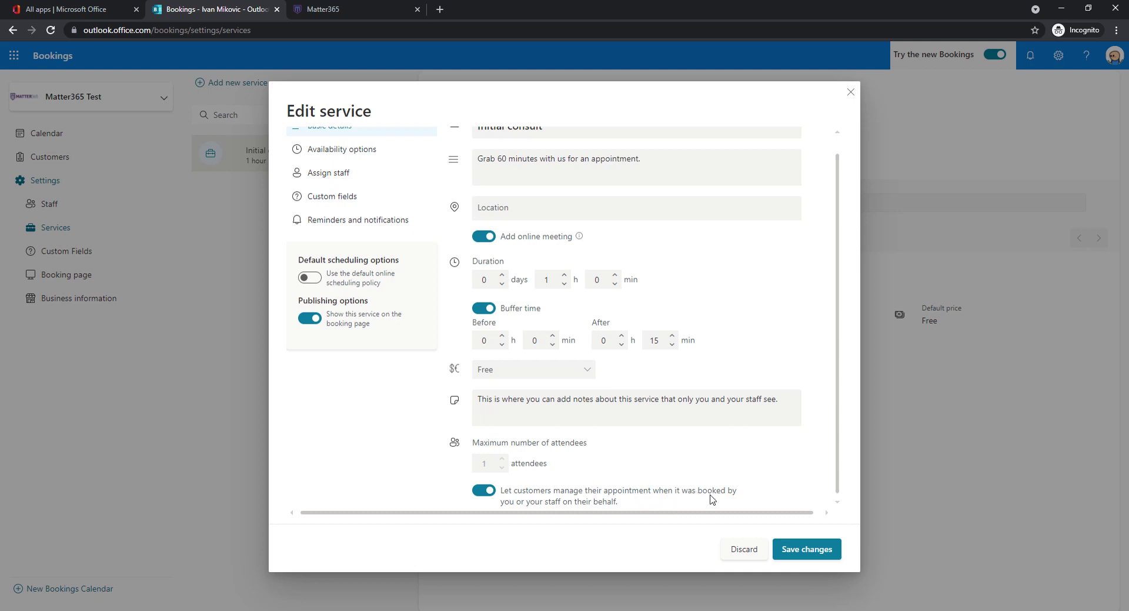
{"action": "scroll", "coordinate": [713, 497], "scroll_direction": "up", "scroll_amount": 1}
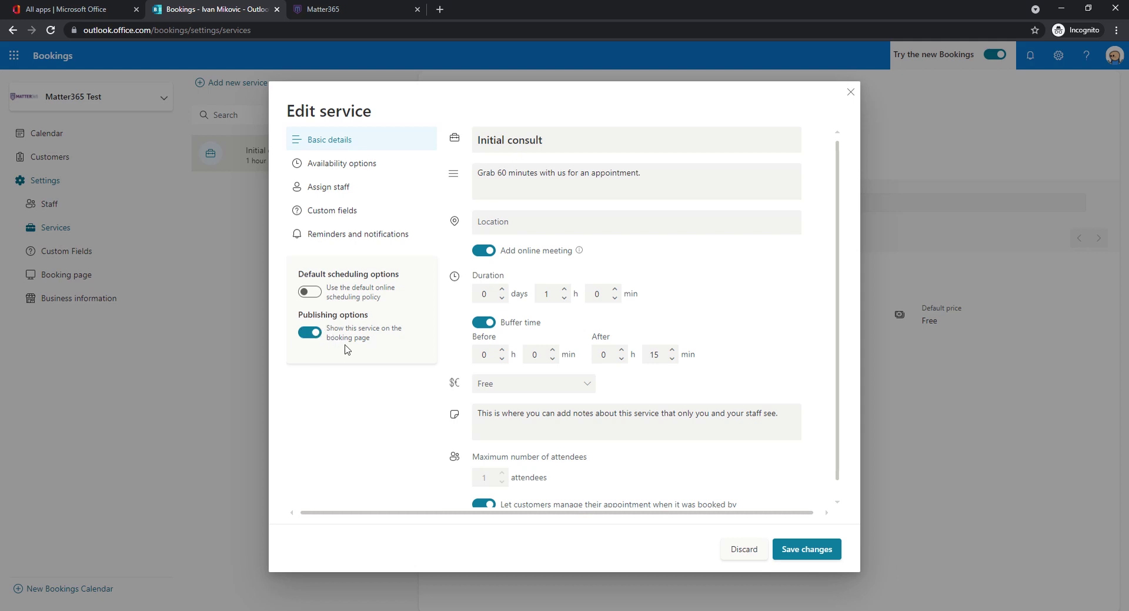
- In Availability options, toggle Default scheduling options on and back off, then check the 365-day maximum lead time
{"action": "left_click", "coordinate": [368, 167]}
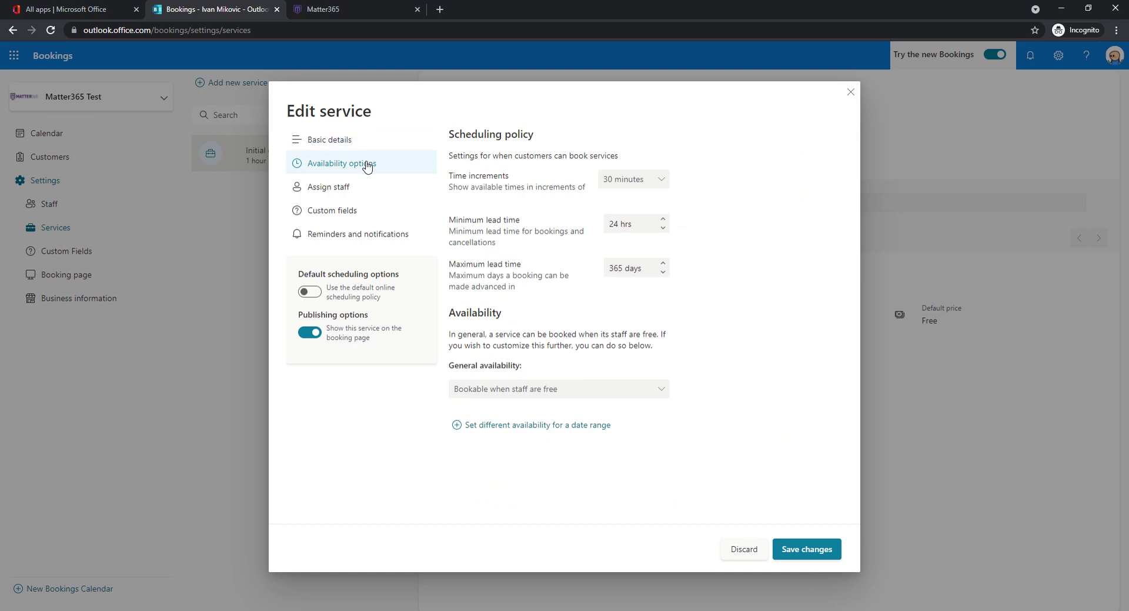
{"action": "left_click", "coordinate": [312, 292]}
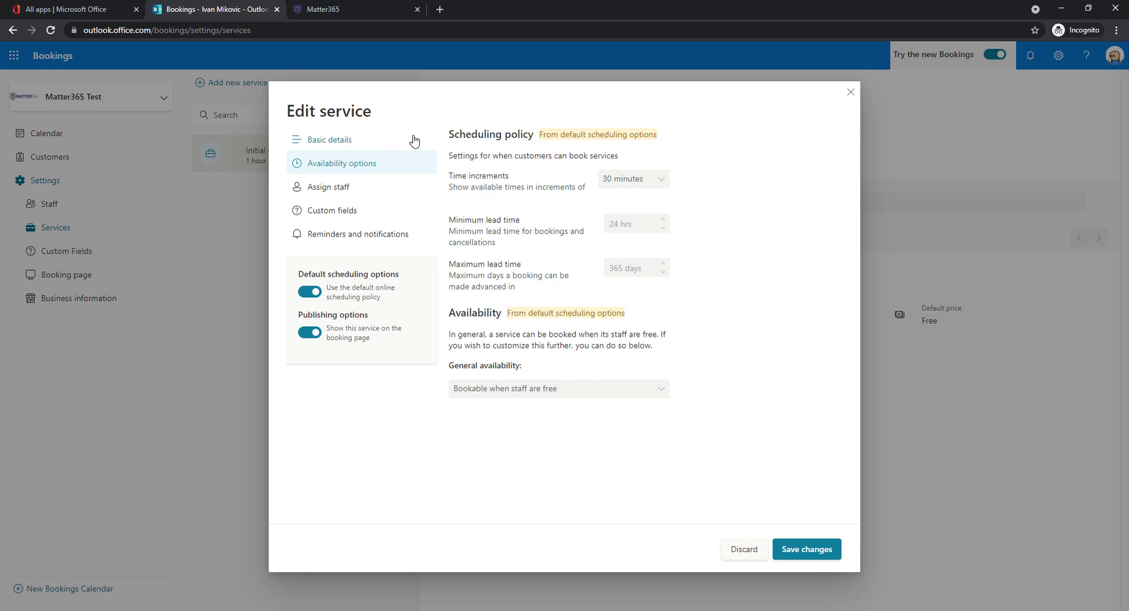
{"action": "left_click", "coordinate": [308, 293]}
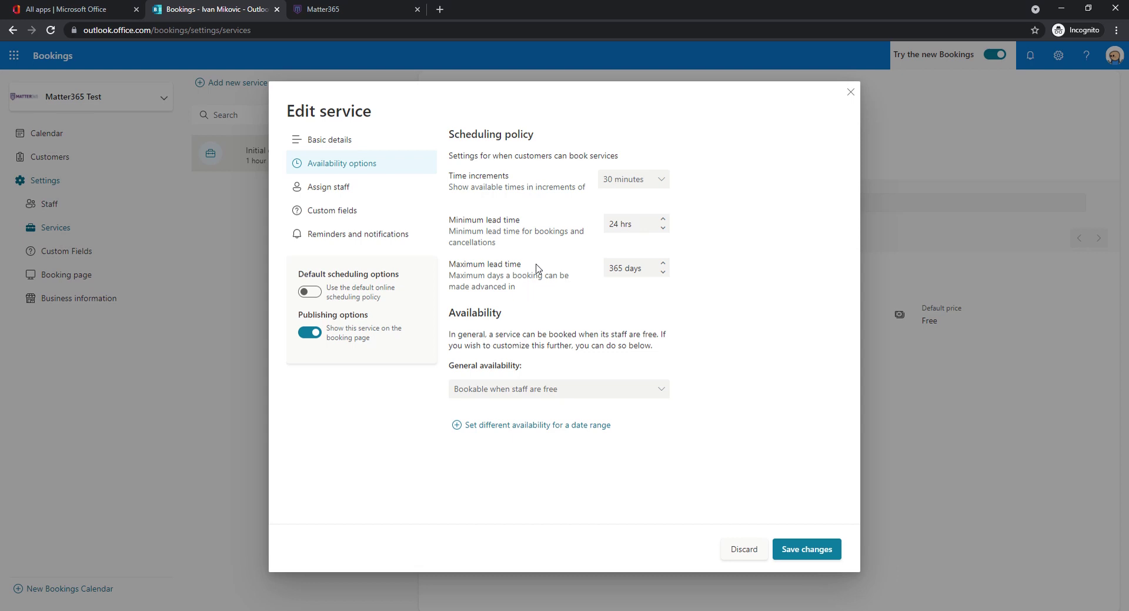
{"action": "left_click", "coordinate": [612, 274]}
- Show the Assign staff section of the Initial consult service
{"action": "left_click", "coordinate": [364, 192]}
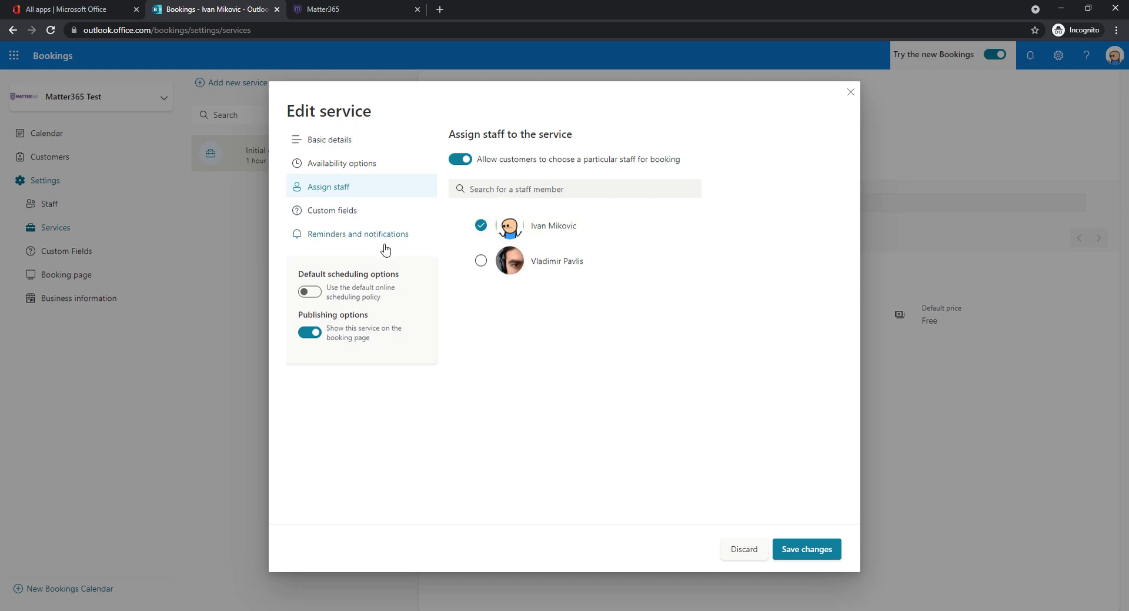
- Show the Initial consult service's Custom fields section with its booking questions
{"action": "left_click", "coordinate": [369, 215]}
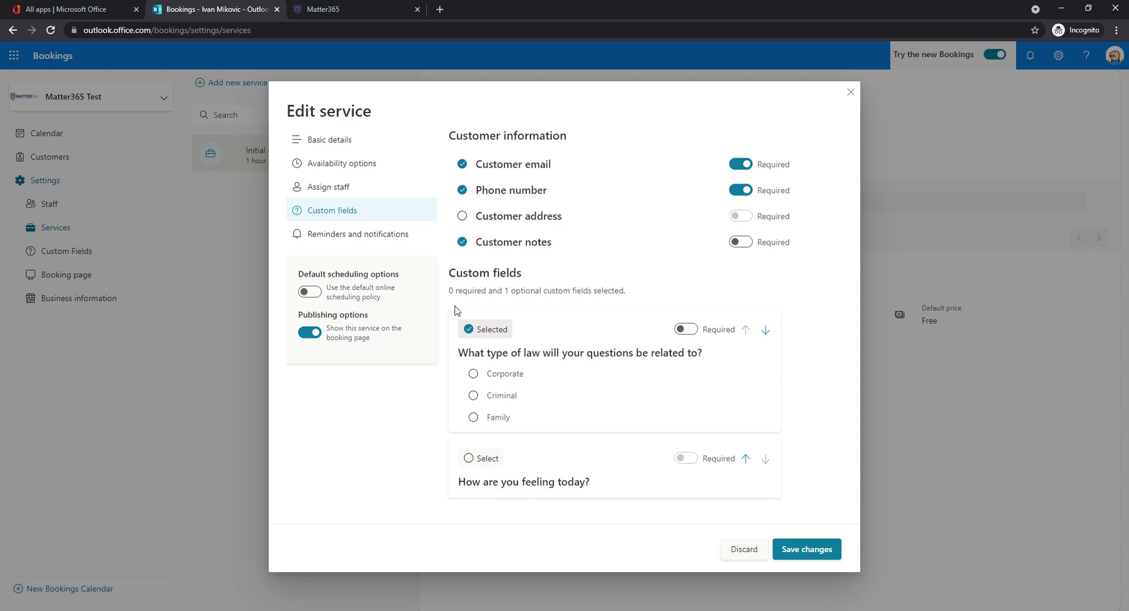
- Open Reminders and notifications and review the confirmation email and the first 1-day reminder
{"action": "left_click", "coordinate": [384, 236]}
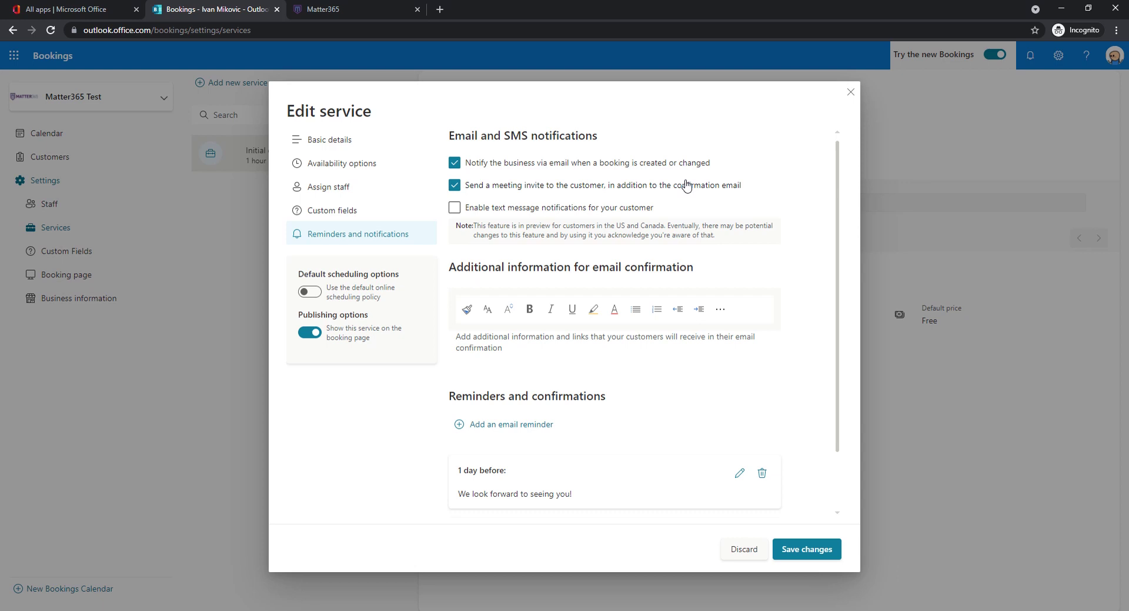
{"action": "scroll", "coordinate": [687, 186], "scroll_direction": "down", "scroll_amount": 1}
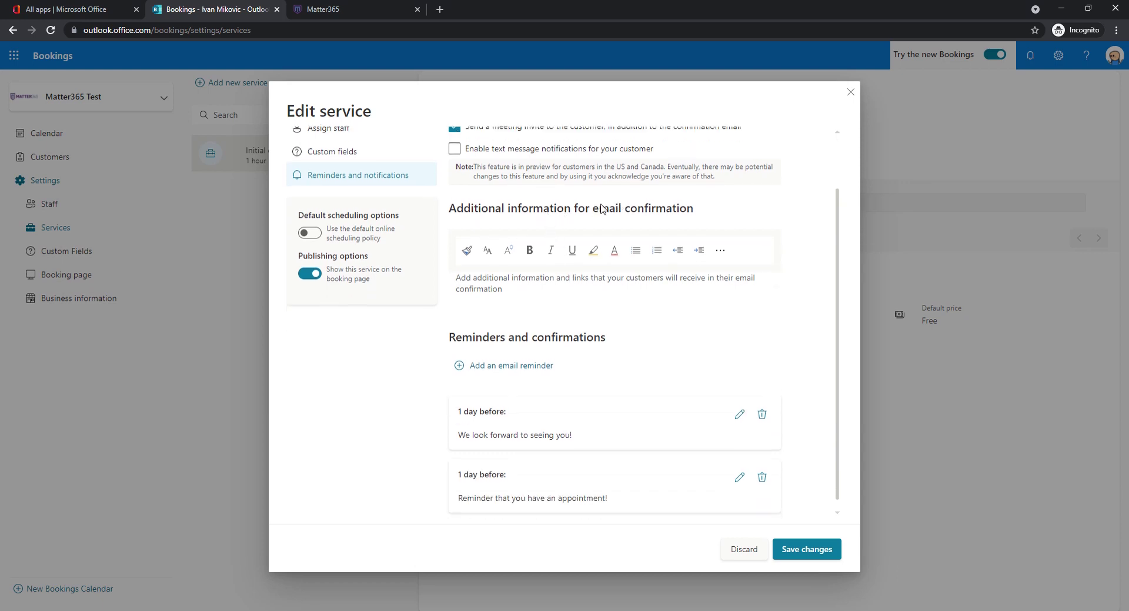
{"action": "left_click", "coordinate": [517, 289]}
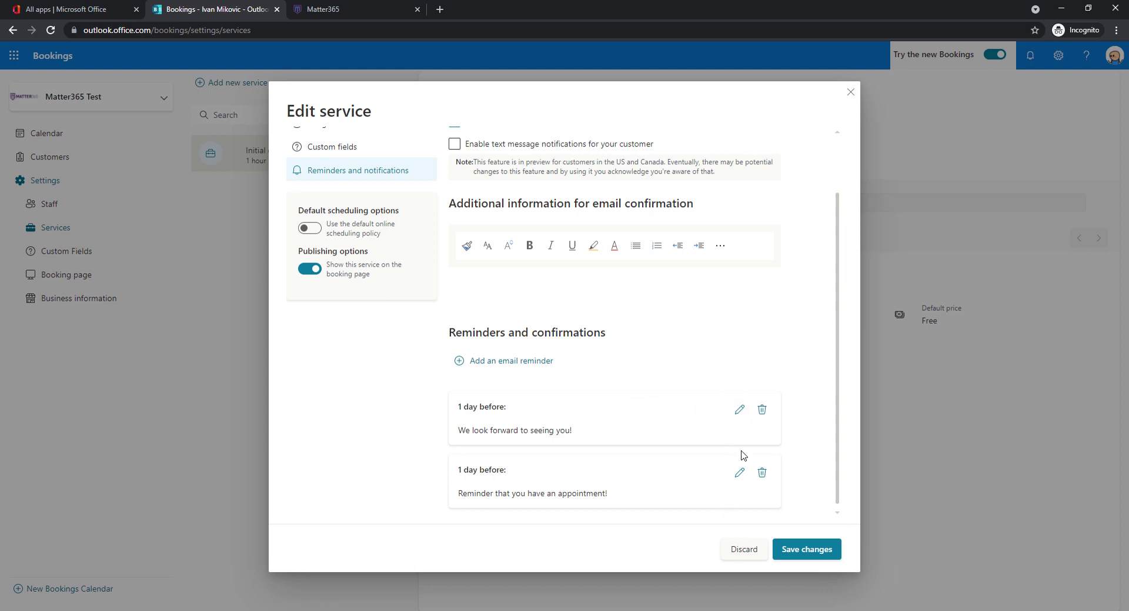
{"action": "left_click", "coordinate": [739, 409]}
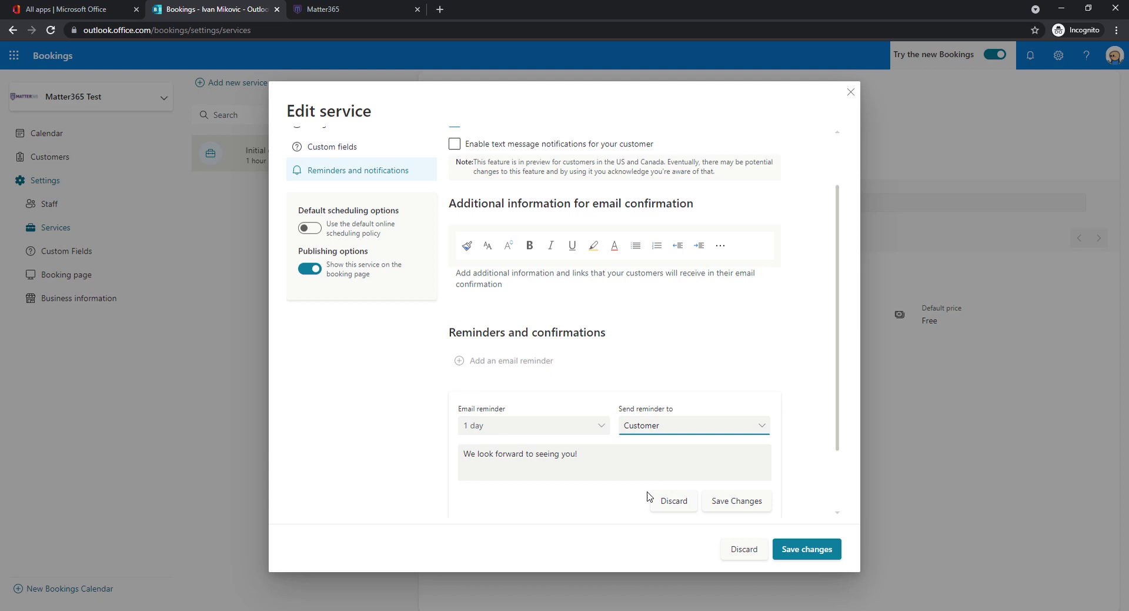
{"action": "left_click", "coordinate": [669, 502]}
- Save the staff 1-day reminder, then save all Initial consult service changes
{"action": "left_click", "coordinate": [737, 469]}
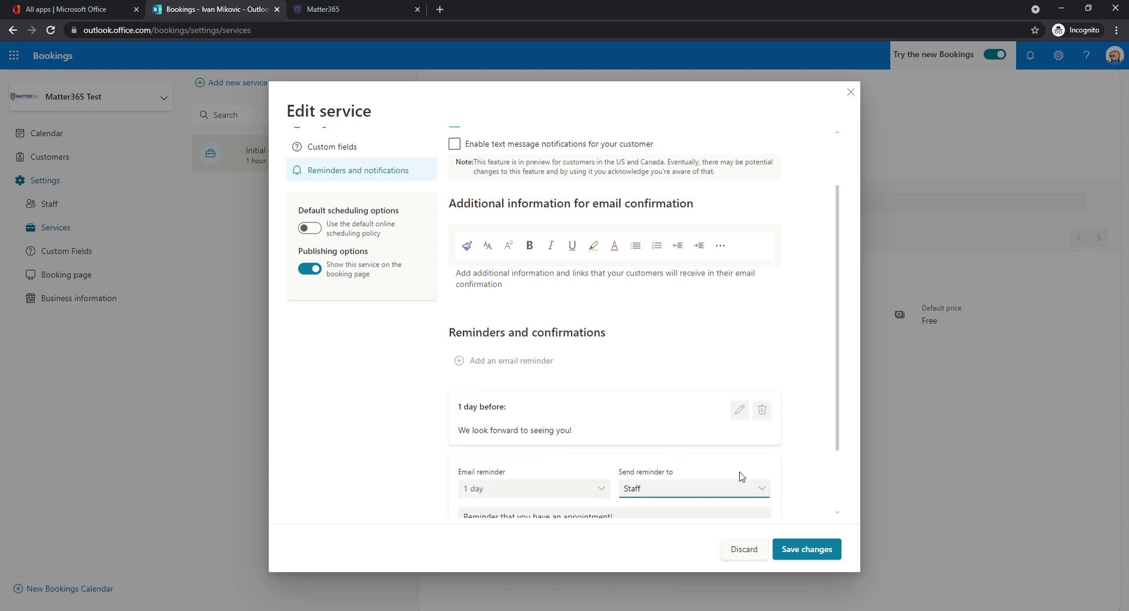
{"action": "scroll", "coordinate": [684, 459], "scroll_direction": "down", "scroll_amount": 2}
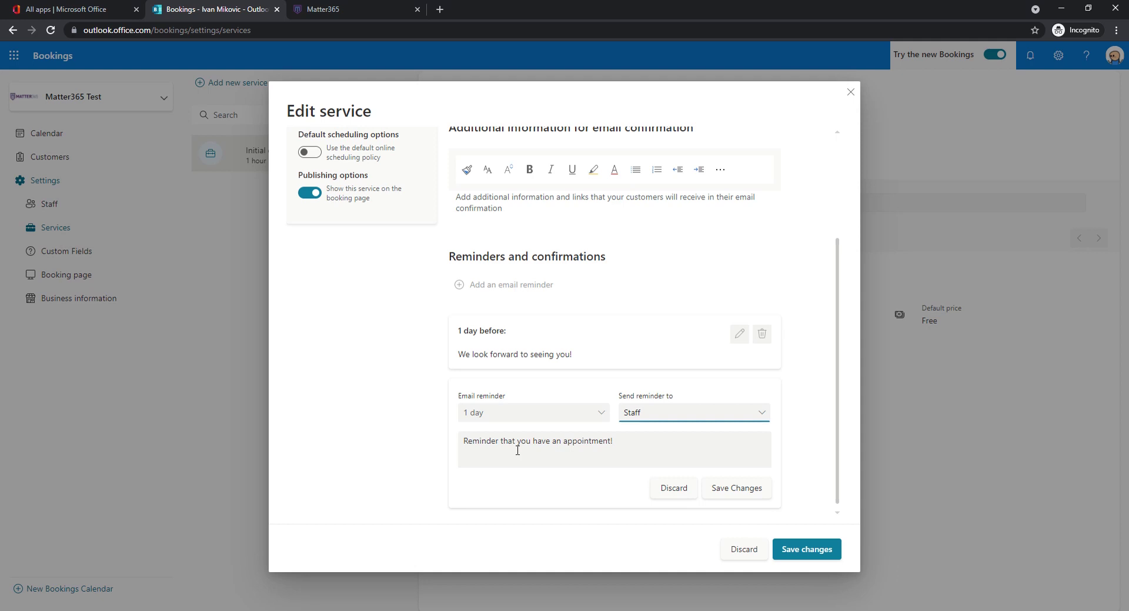
{"action": "left_click", "coordinate": [707, 493]}
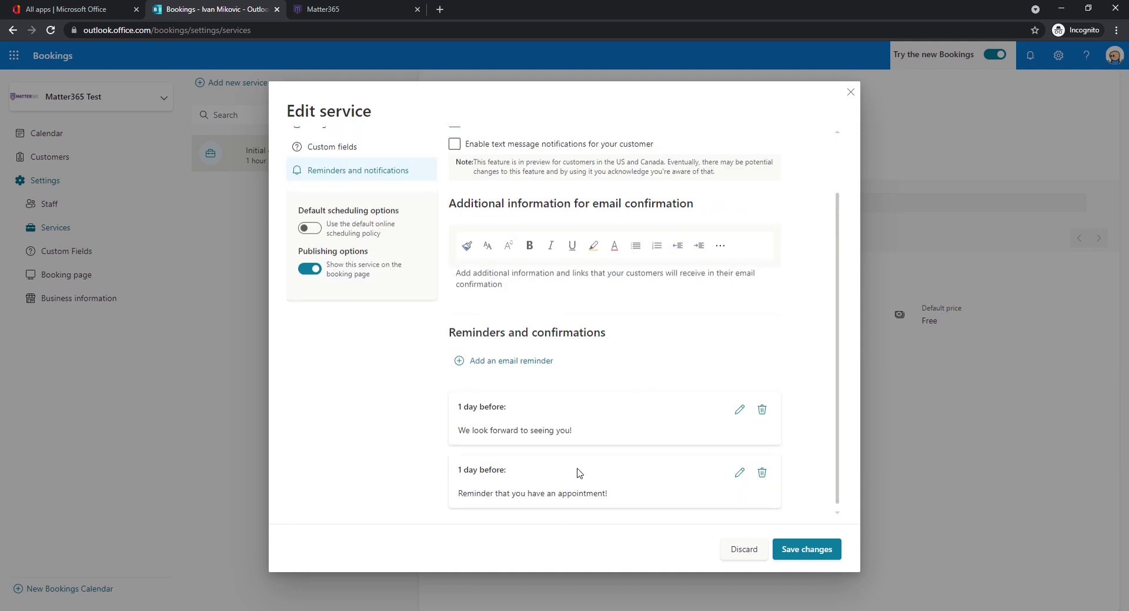
{"action": "scroll", "coordinate": [574, 456], "scroll_direction": "up", "scroll_amount": 2}
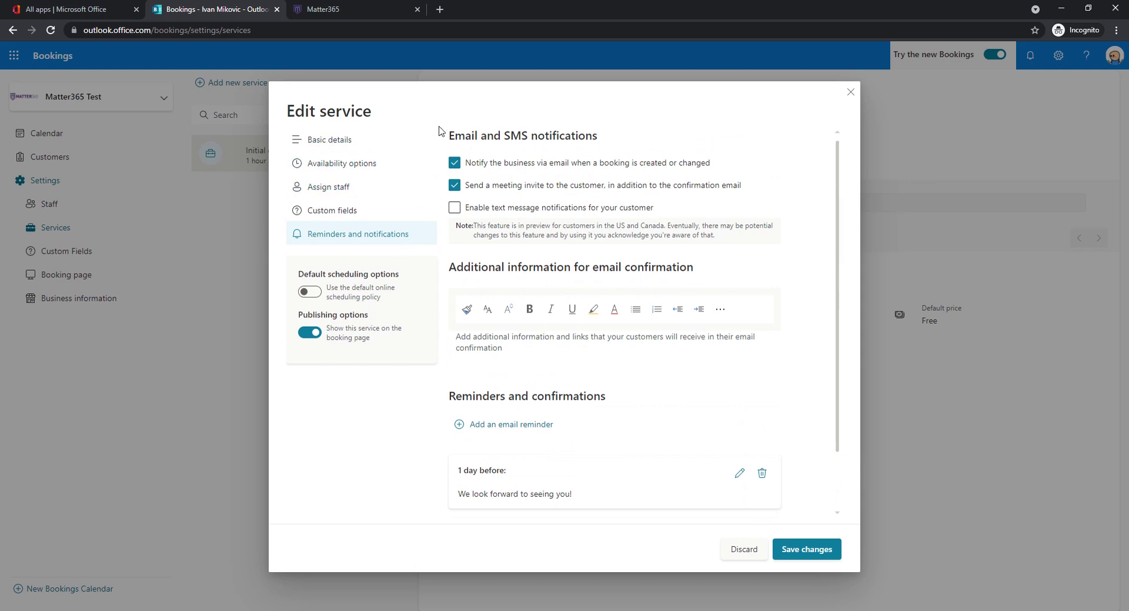
{"action": "scroll", "coordinate": [438, 139], "scroll_direction": "down", "scroll_amount": 2}
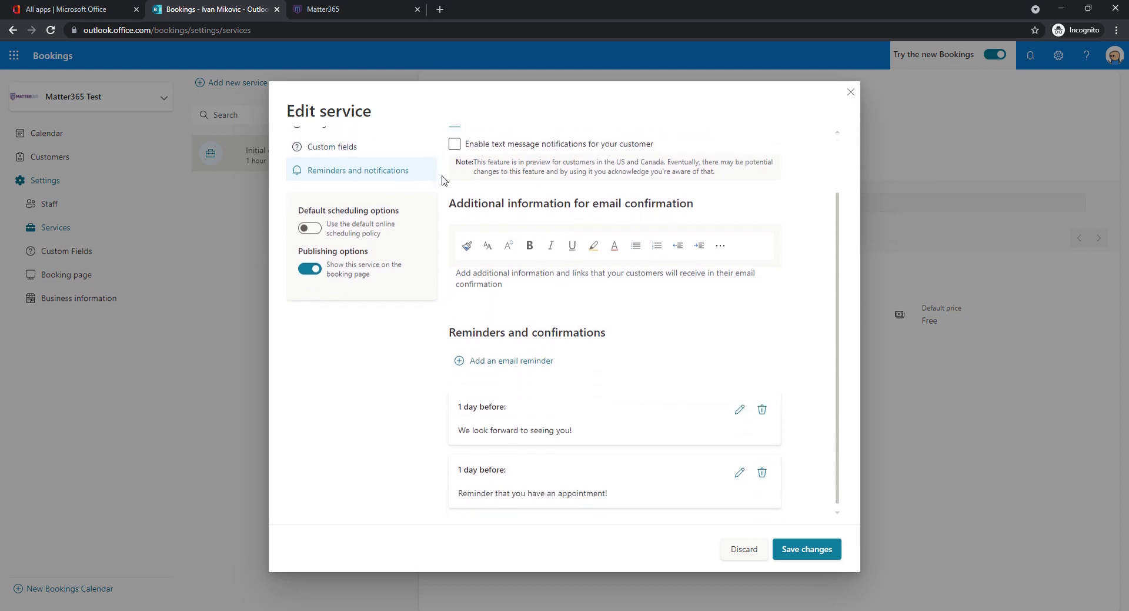
{"action": "scroll", "coordinate": [445, 185], "scroll_direction": "up", "scroll_amount": 1}
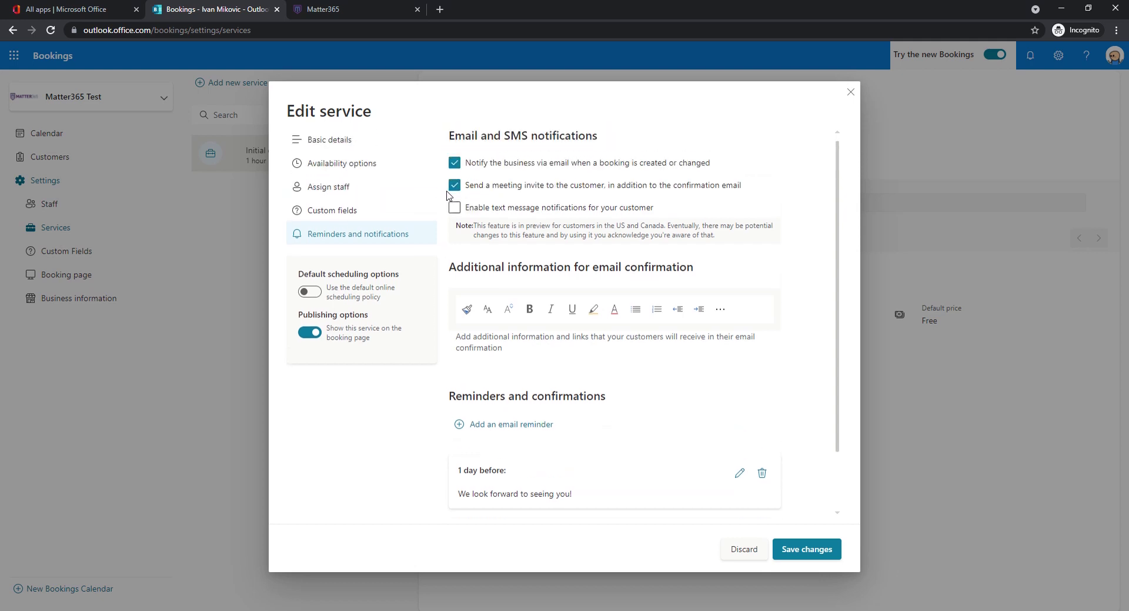
{"action": "scroll", "coordinate": [780, 462], "scroll_direction": "down", "scroll_amount": 1}
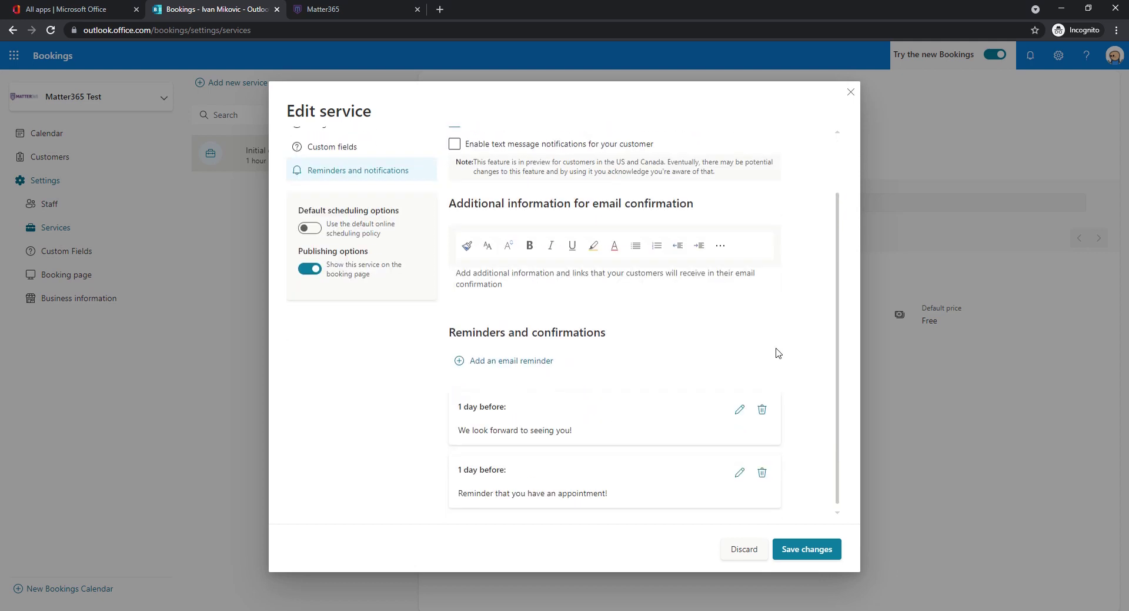
{"action": "left_click", "coordinate": [808, 550]}
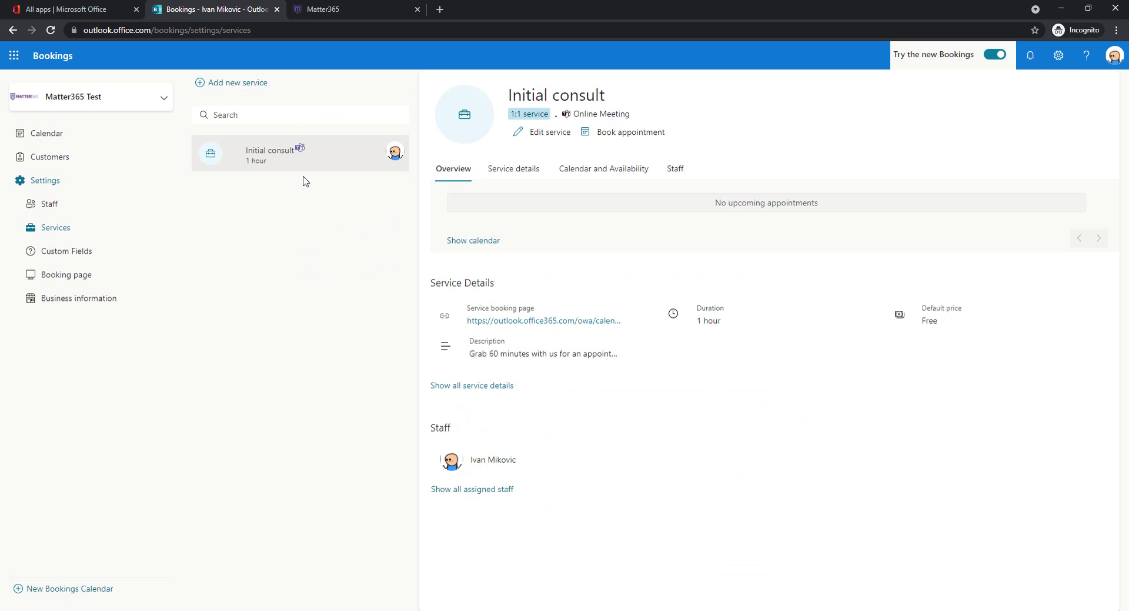
- Open Booking page settings, toggle the custom colour on and back off, and expand Region and time zone settings
{"action": "mouse_move", "coordinate": [306, 152]}
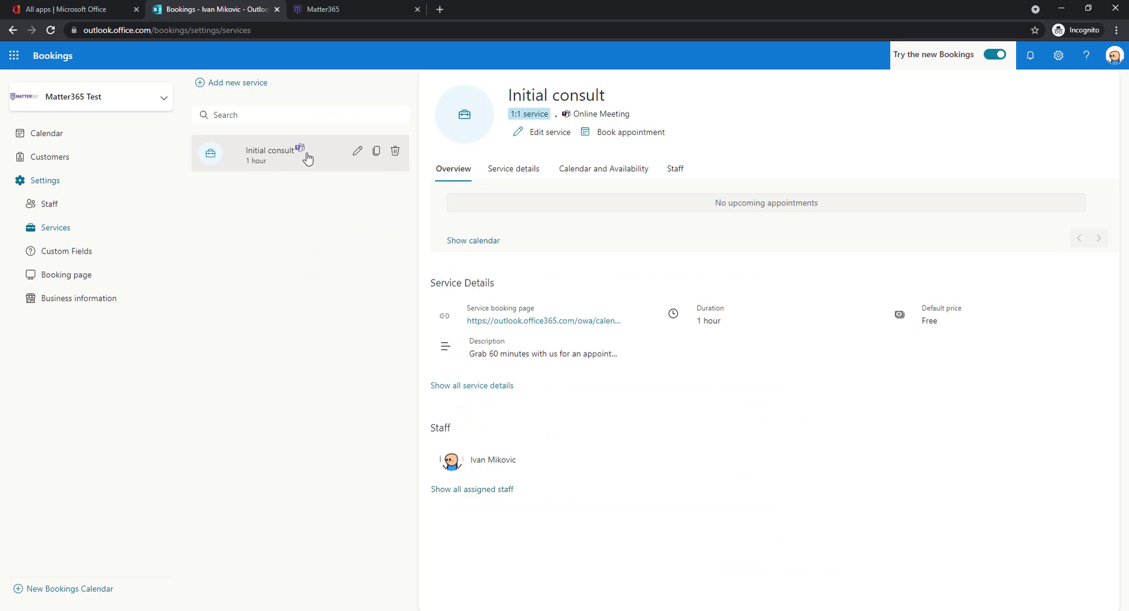
{"action": "left_click", "coordinate": [85, 280]}
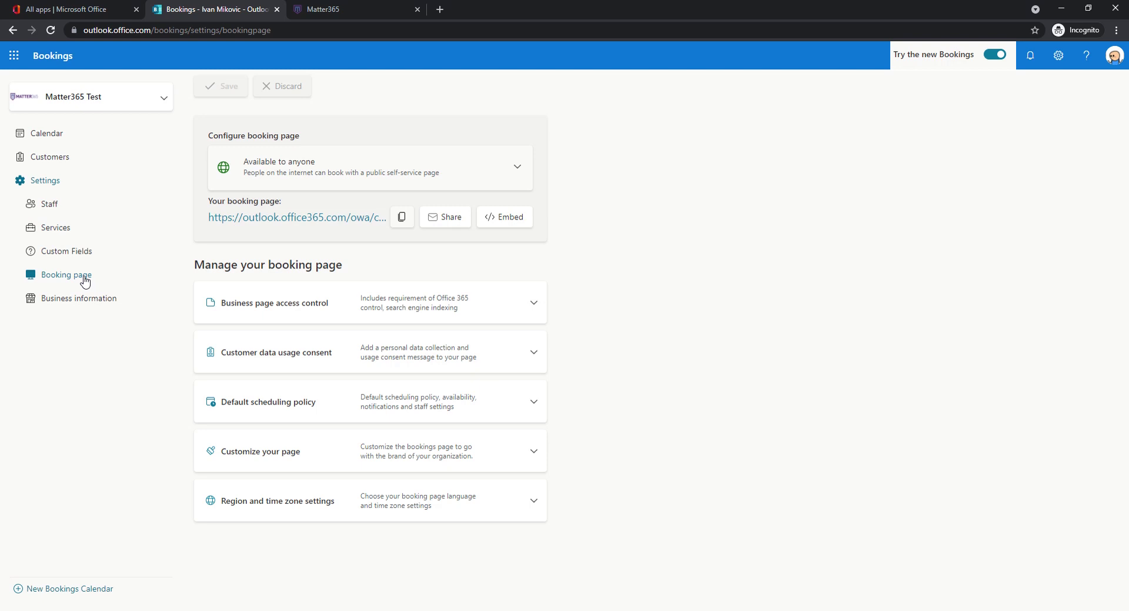
{"action": "left_click", "coordinate": [534, 452]}
{"action": "scroll", "coordinate": [335, 457], "scroll_direction": "down", "scroll_amount": 2}
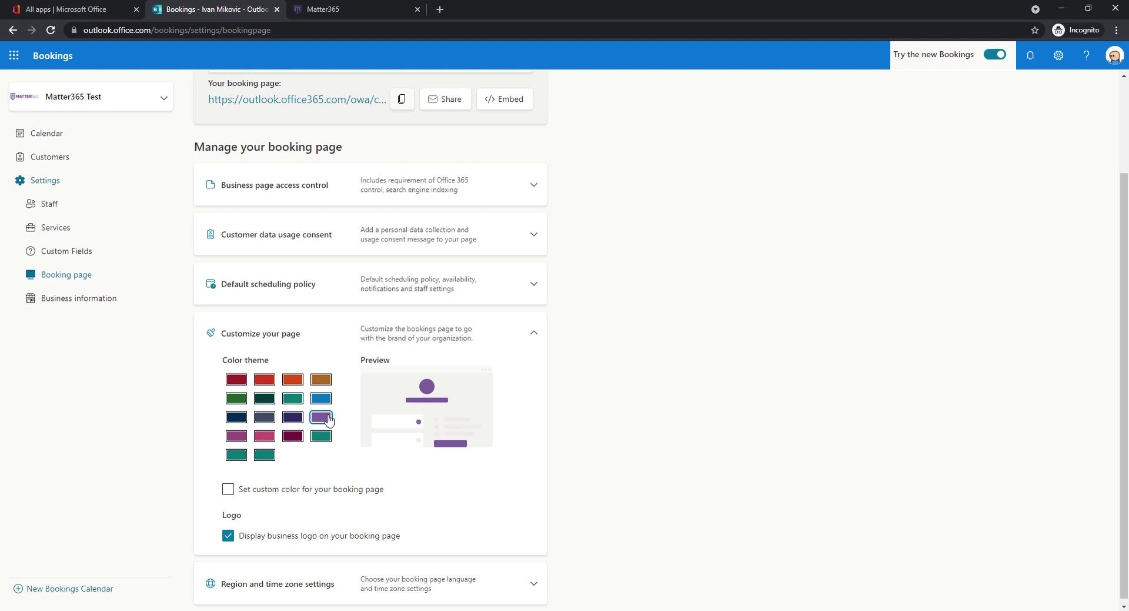
{"action": "left_click", "coordinate": [228, 489]}
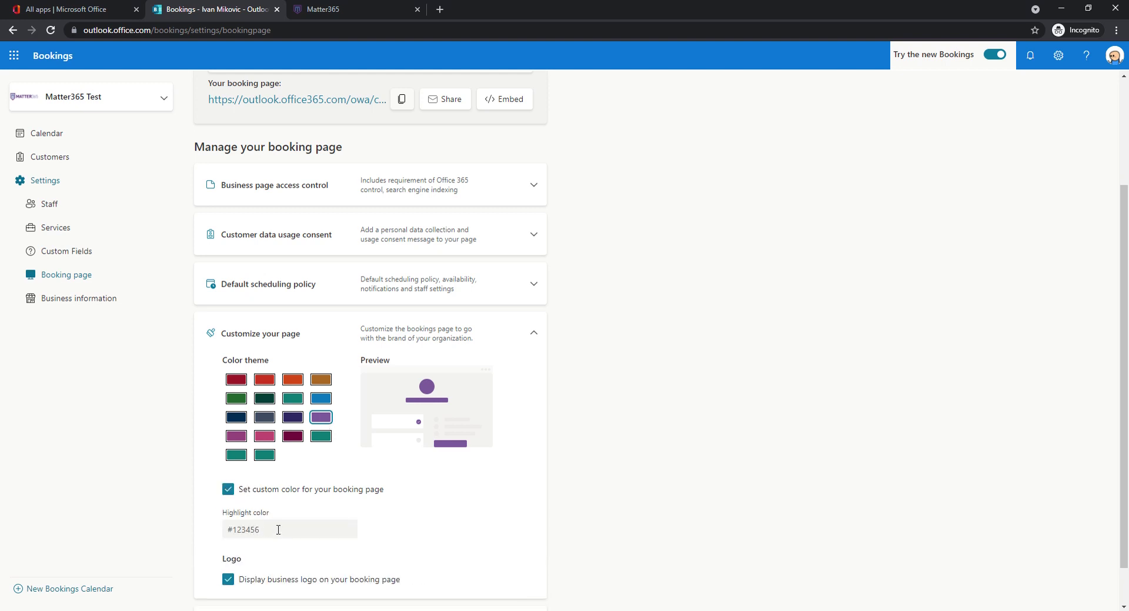
{"action": "left_click", "coordinate": [234, 531]}
{"action": "left_click", "coordinate": [228, 489]}
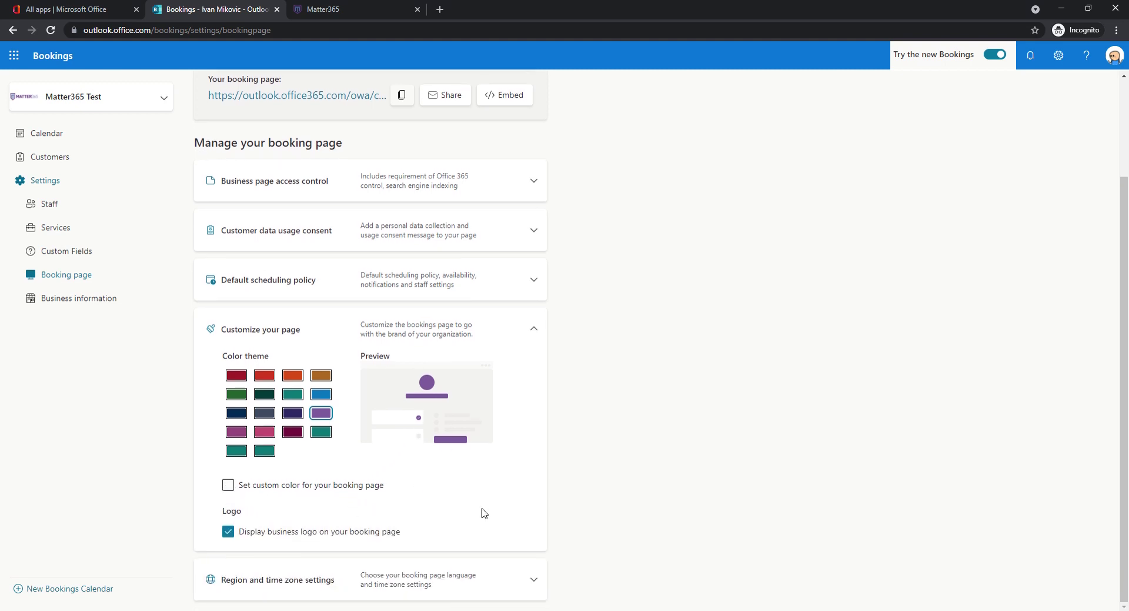
{"action": "left_click", "coordinate": [533, 578]}
{"action": "scroll", "coordinate": [594, 458], "scroll_direction": "down", "scroll_amount": 1}
- Make the booking page available to anyone and copy its public link
{"action": "left_click", "coordinate": [534, 330]}
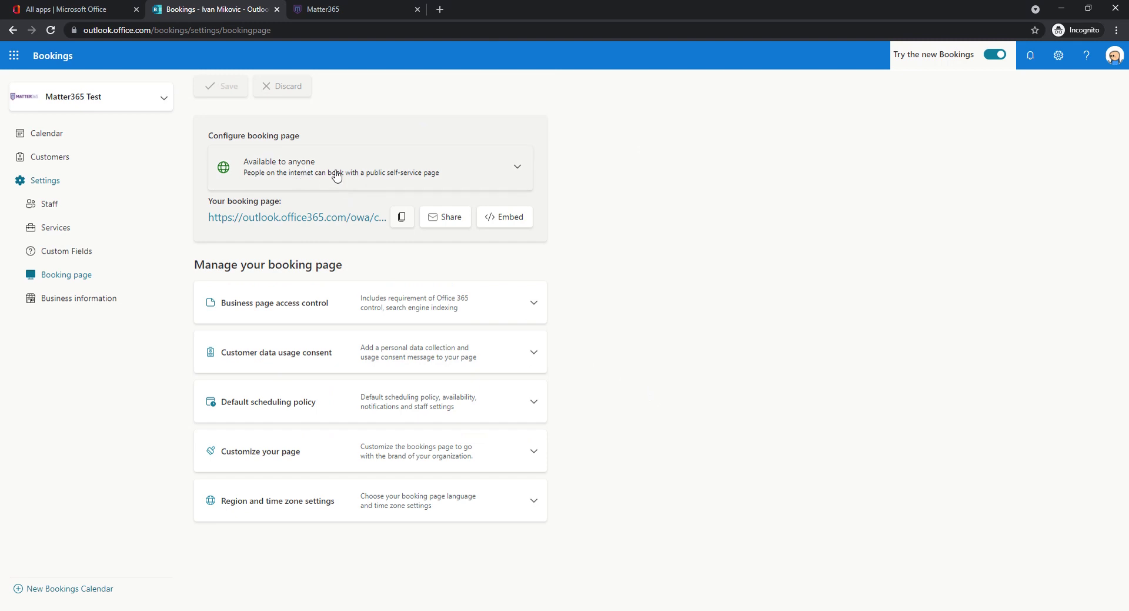
{"action": "left_click", "coordinate": [458, 156]}
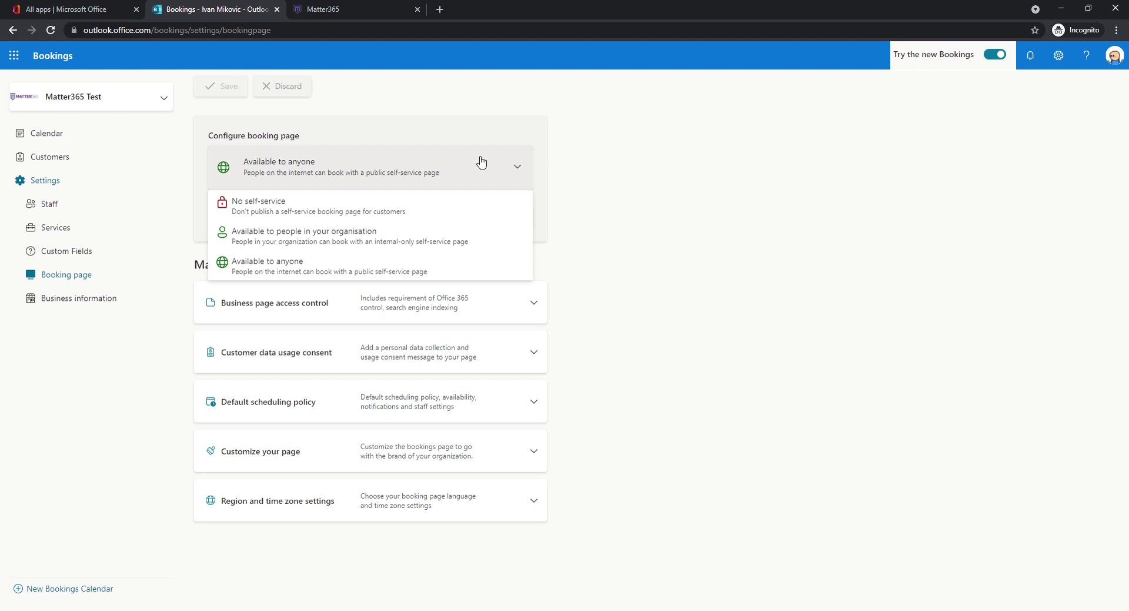
{"action": "left_click", "coordinate": [311, 264]}
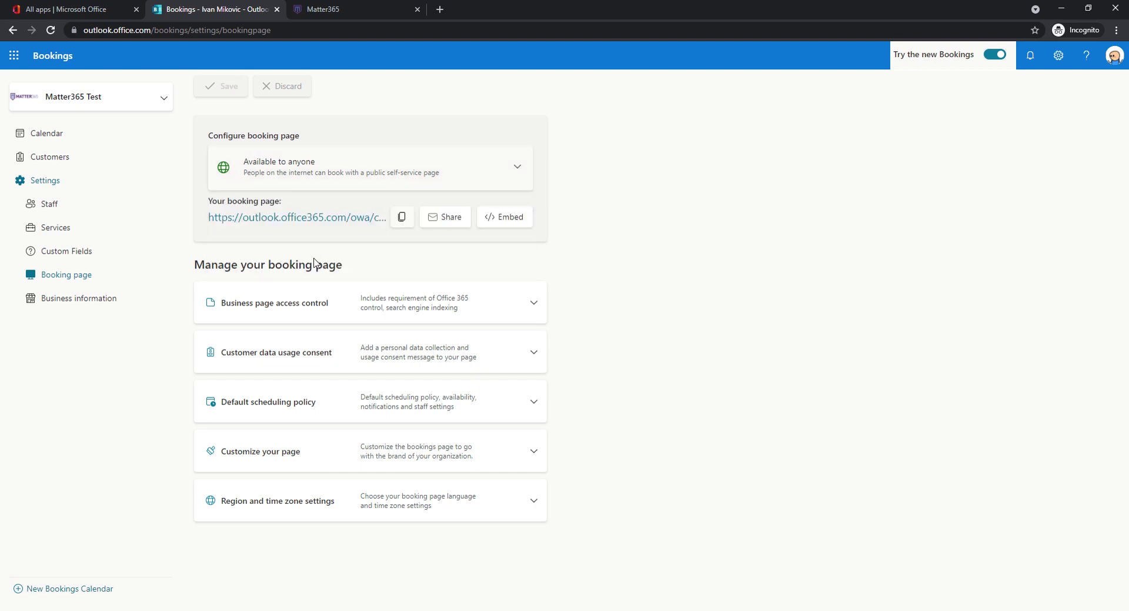
{"action": "left_click", "coordinate": [401, 218]}
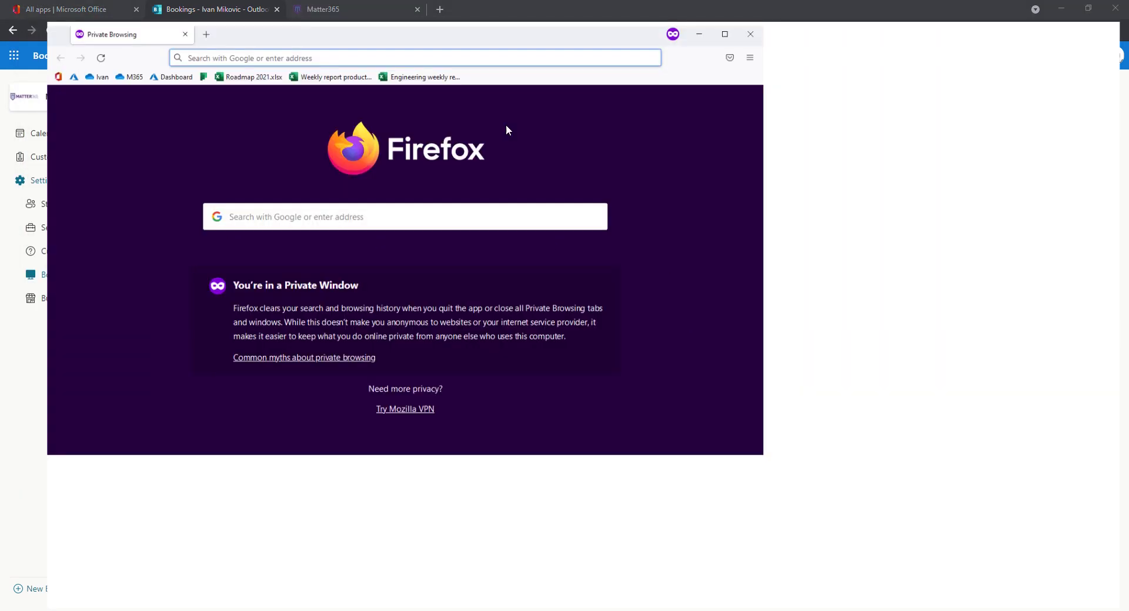
- Load the copied booking page URL, select the staff member, and pick 1:00 PM on August 18
{"action": "key", "text": "ctrl+v"}
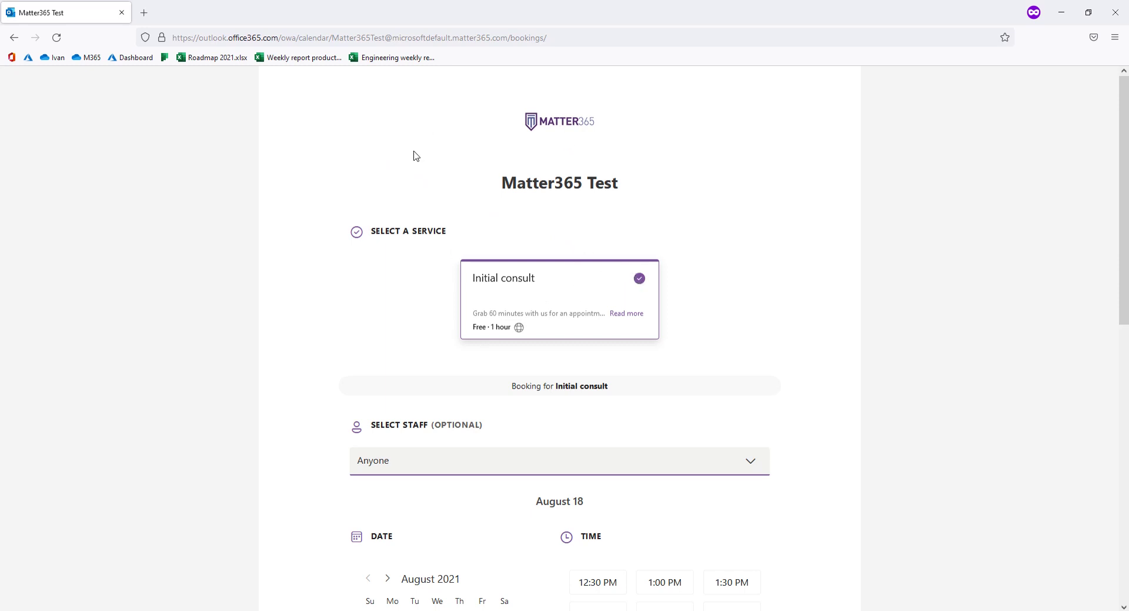
{"action": "scroll", "coordinate": [357, 172], "scroll_direction": "down", "scroll_amount": 2}
{"action": "left_click", "coordinate": [433, 344]}
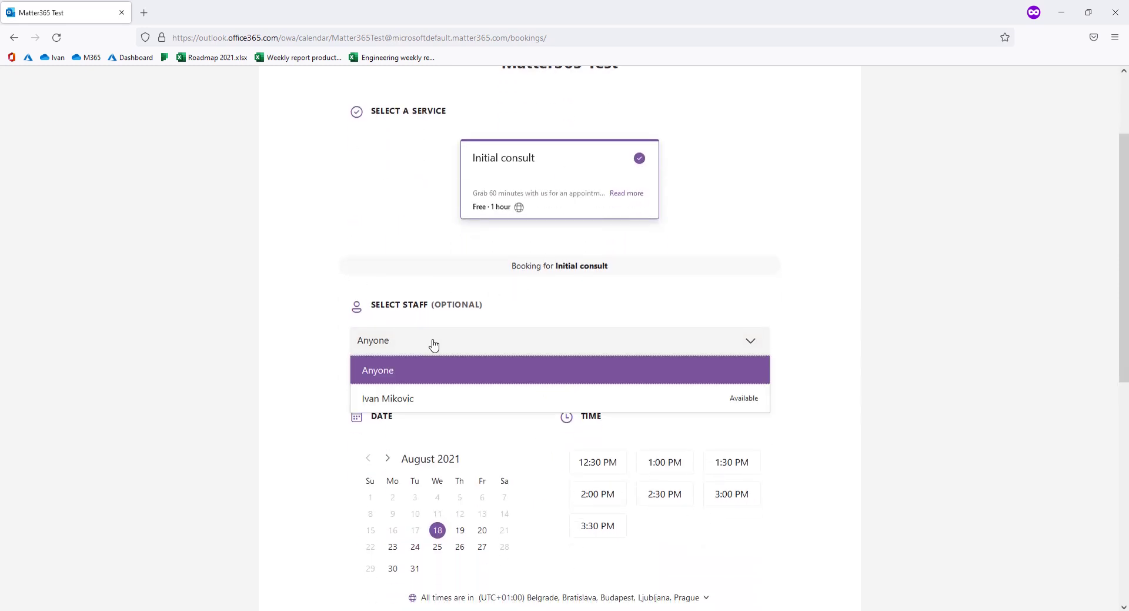
{"action": "left_click", "coordinate": [410, 398]}
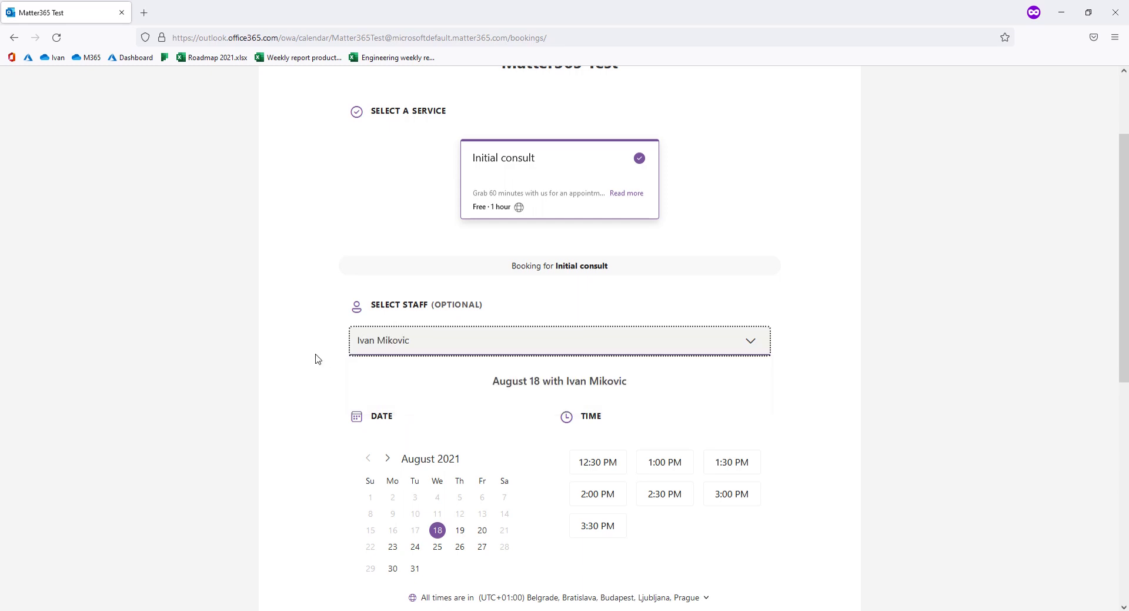
{"action": "scroll", "coordinate": [312, 353], "scroll_direction": "down", "scroll_amount": 2}
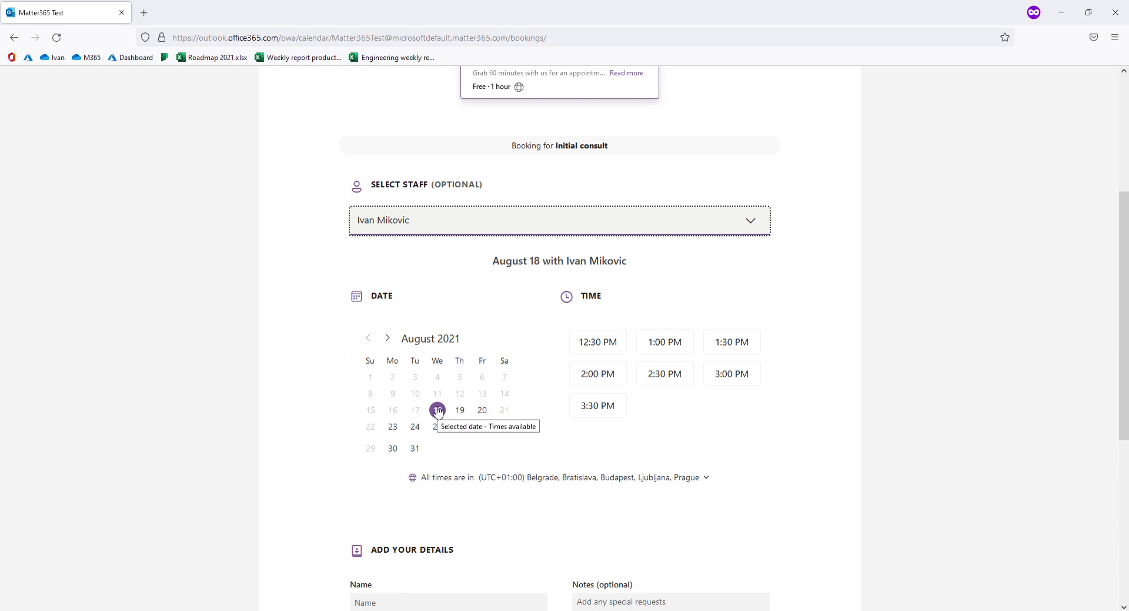
{"action": "left_click", "coordinate": [661, 345]}
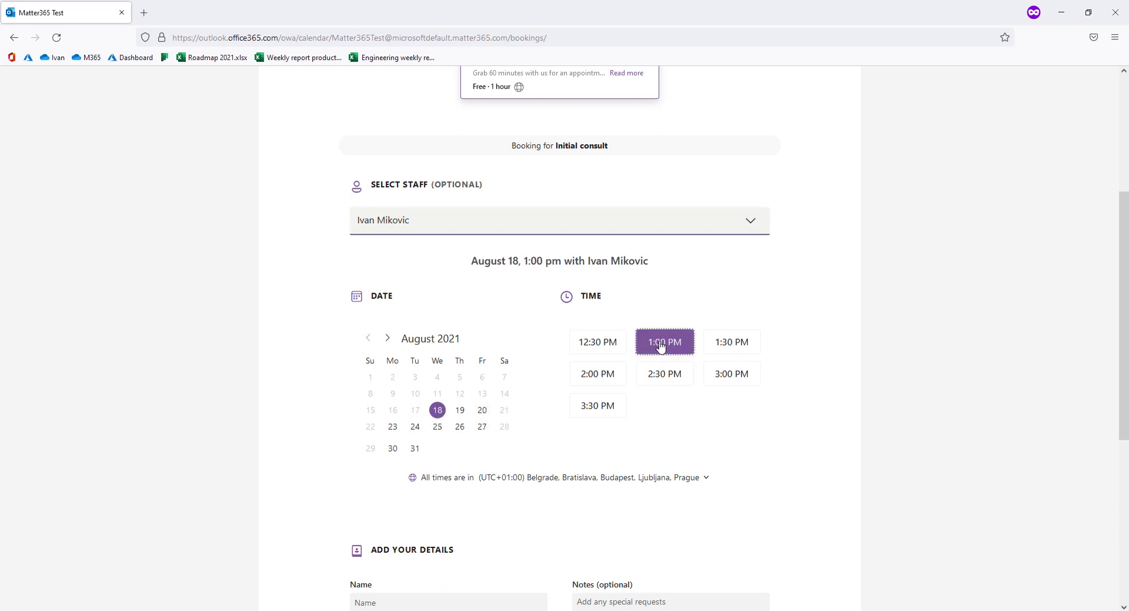
{"action": "scroll", "coordinate": [647, 365], "scroll_direction": "down", "scroll_amount": 4}
- Fill in the customer's name, email address and phone number on the booking form
{"action": "left_click", "coordinate": [451, 364]}
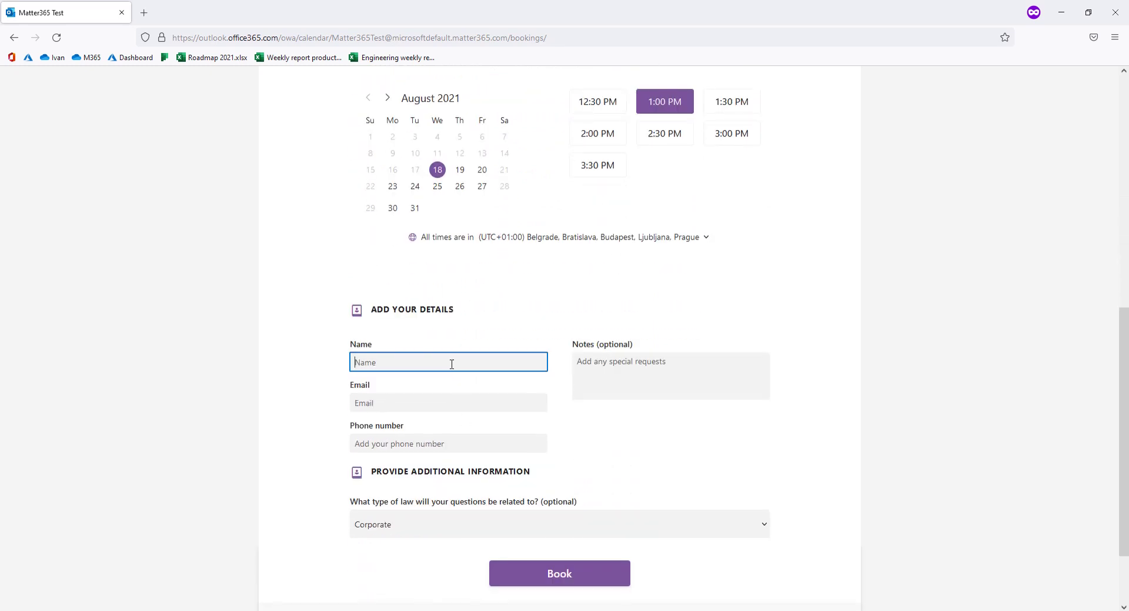
{"action": "type", "text": "John Doe"}
{"action": "key", "text": "Tab"}
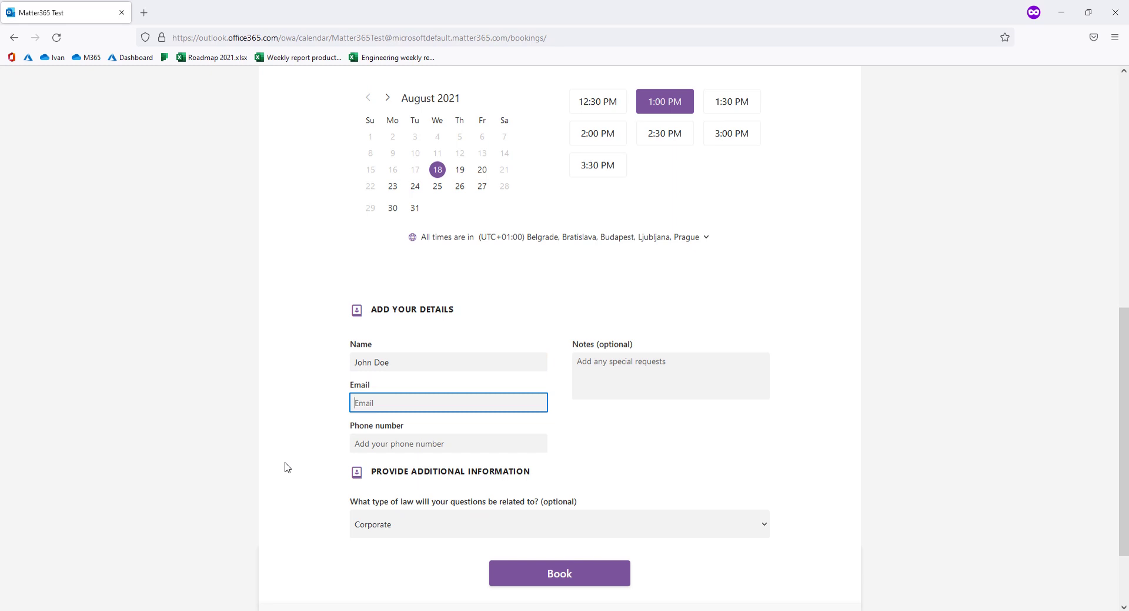
{"action": "left_click", "coordinate": [352, 444]}
{"action": "type", "text": "132132131"}
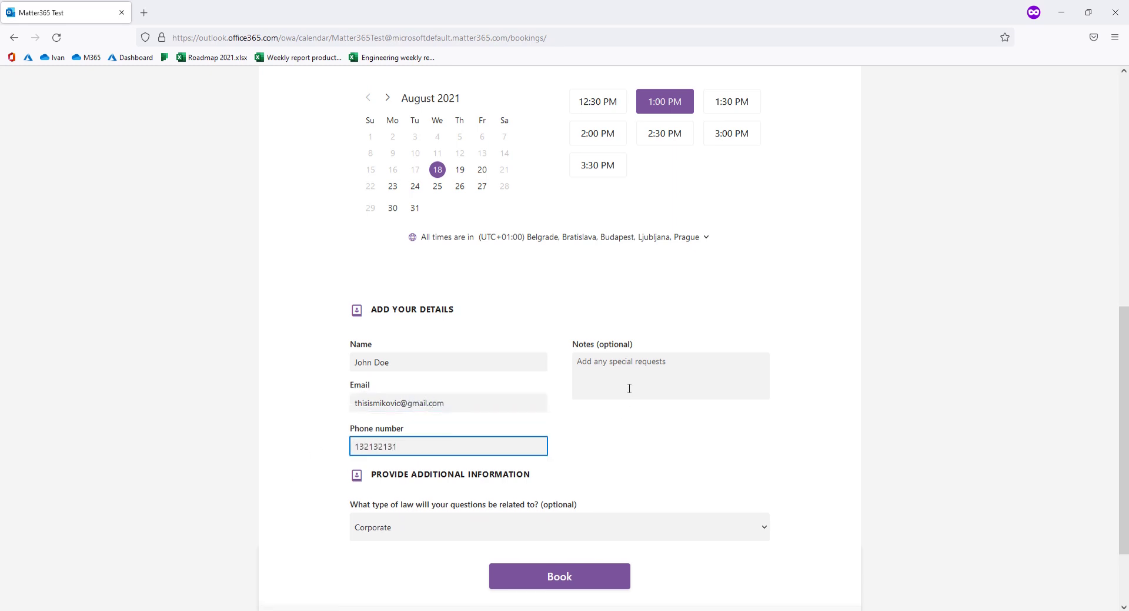
- Choose Family as the type of law and submit the booking
{"action": "left_click", "coordinate": [629, 388]}
{"action": "scroll", "coordinate": [646, 377], "scroll_direction": "down", "scroll_amount": 3}
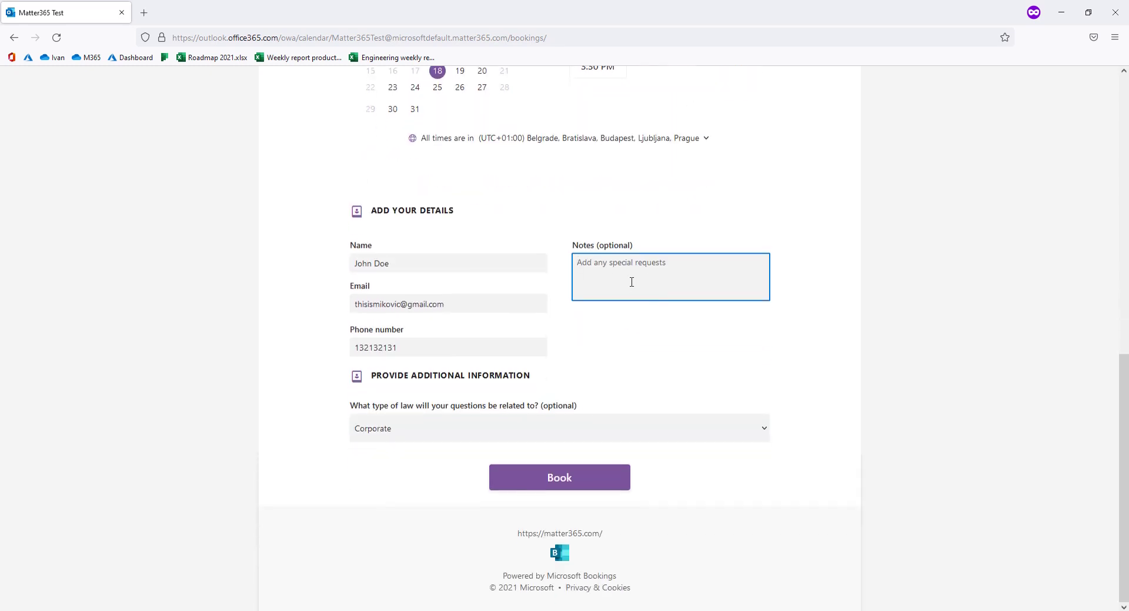
{"action": "left_click", "coordinate": [481, 422]}
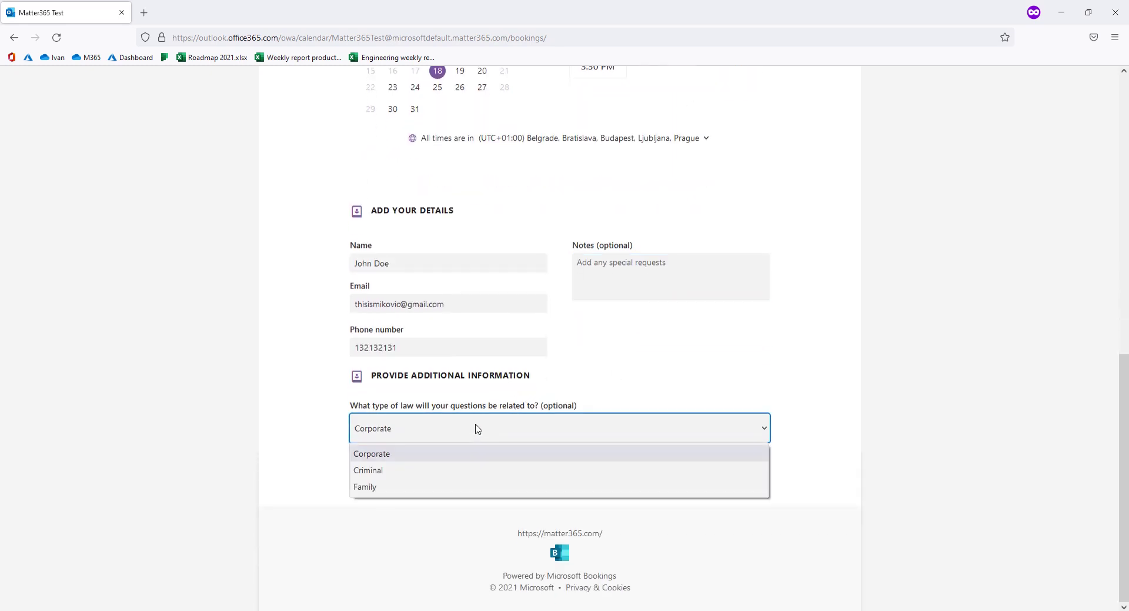
{"action": "left_click", "coordinate": [383, 488]}
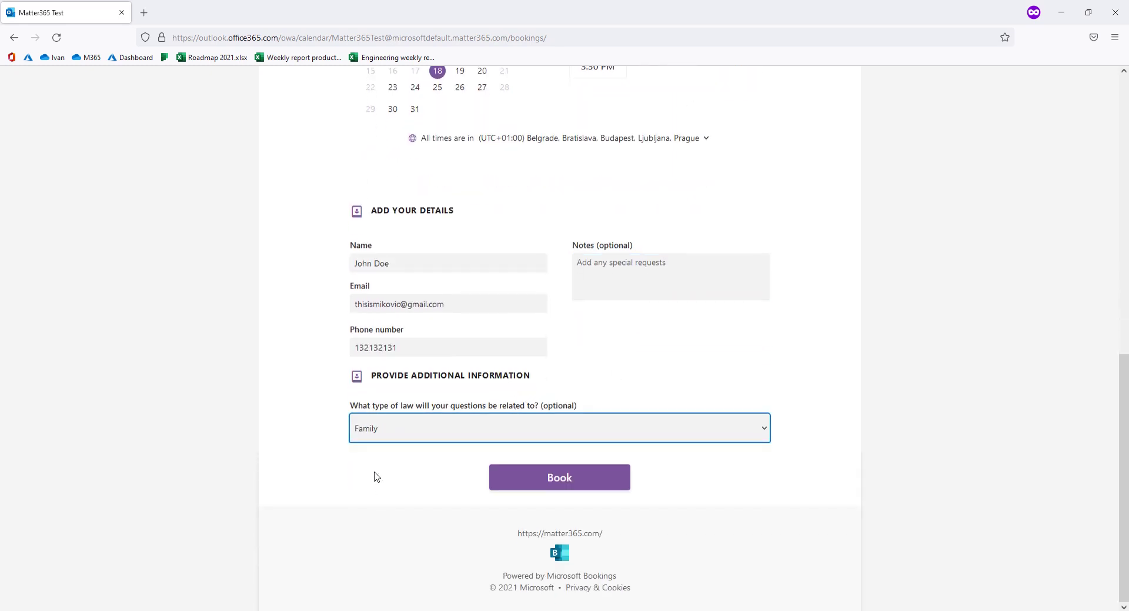
{"action": "left_click", "coordinate": [536, 476]}
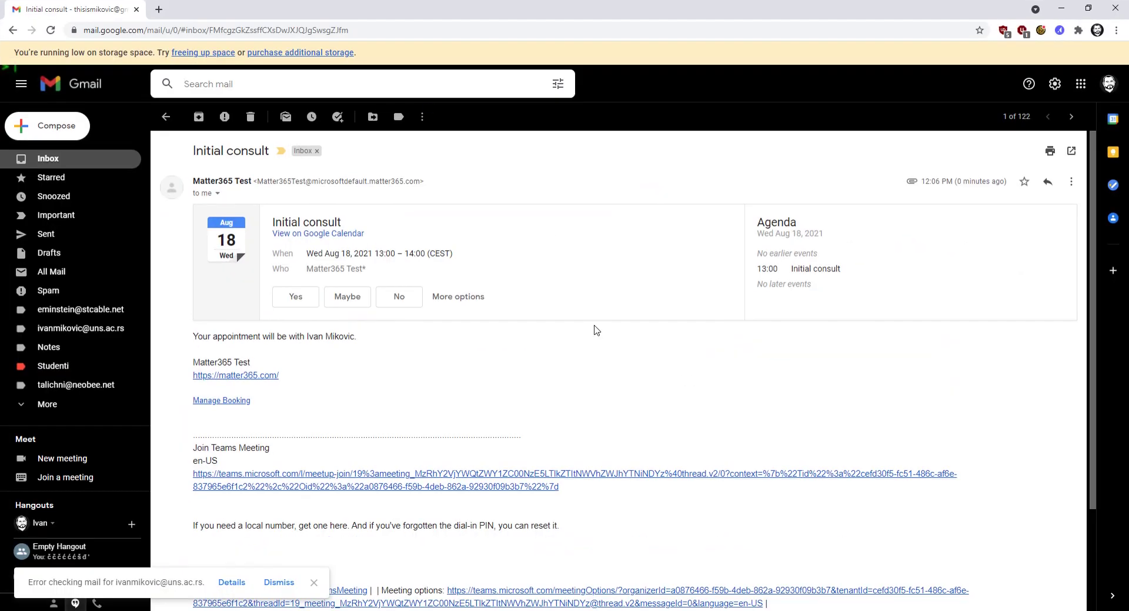
{"action": "scroll", "coordinate": [527, 364], "scroll_direction": "down", "scroll_amount": 1}
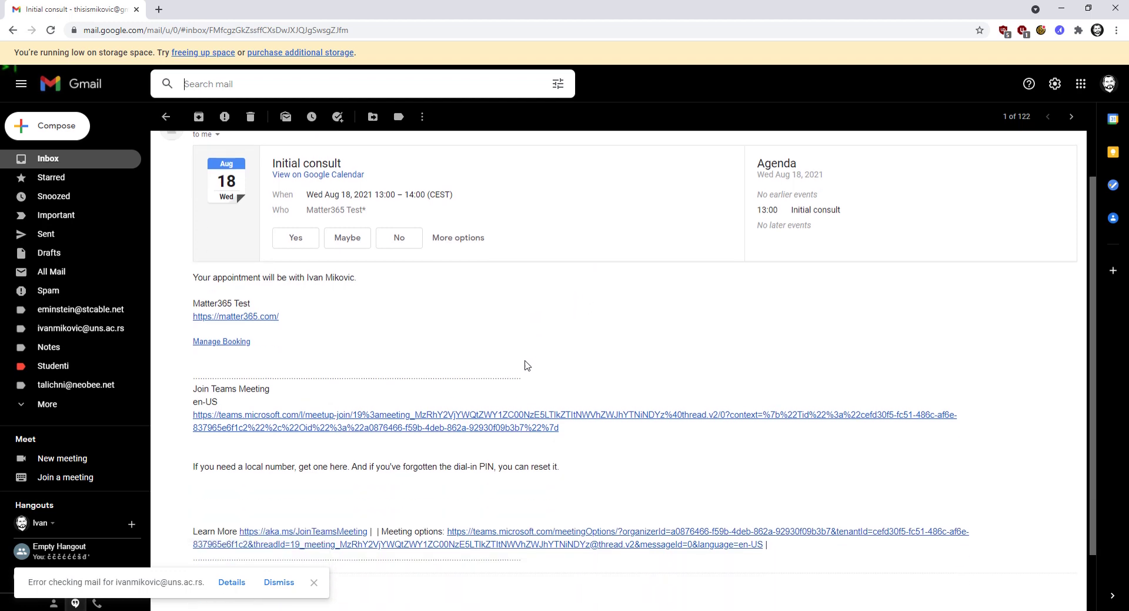
{"action": "scroll", "coordinate": [527, 365], "scroll_direction": "up", "scroll_amount": 1}
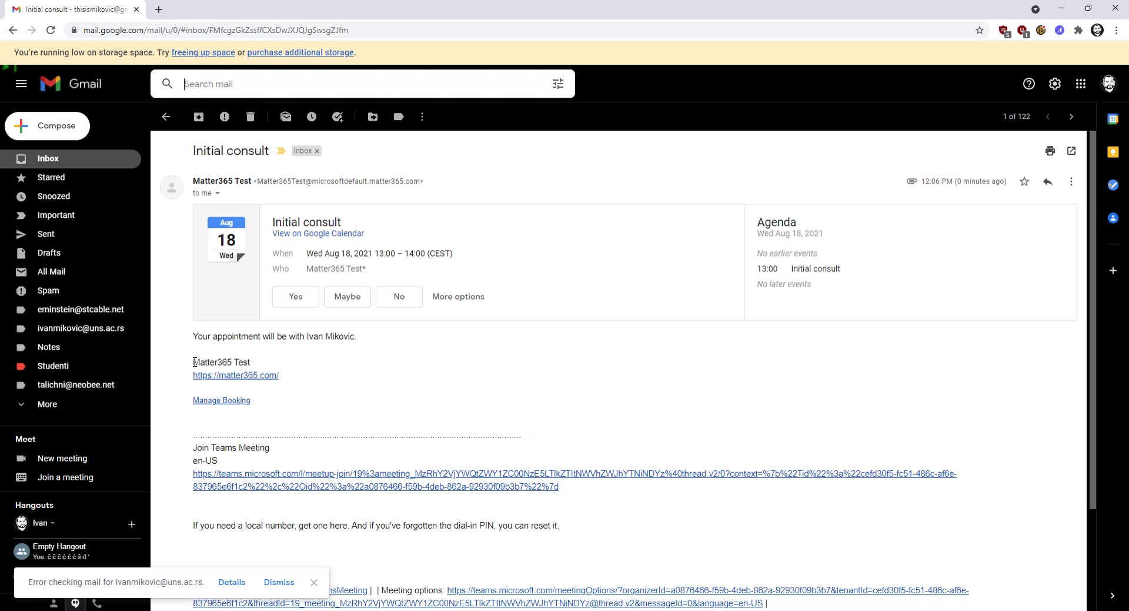
{"action": "left_click_drag", "start_coordinate": [195, 362], "coordinate": [292, 376]}
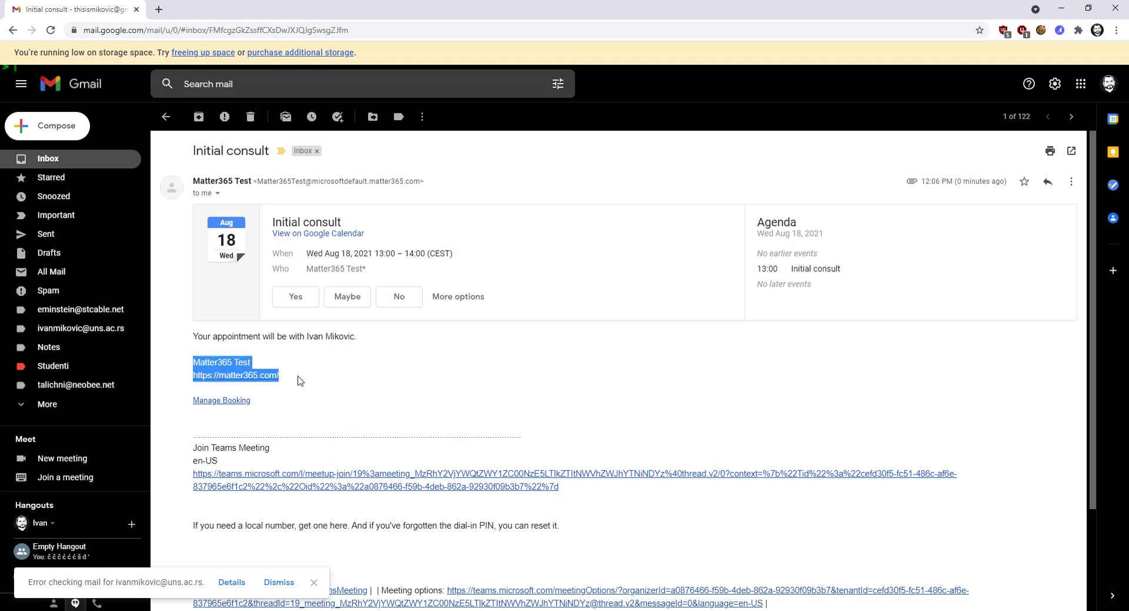
{"action": "left_click", "coordinate": [301, 379]}
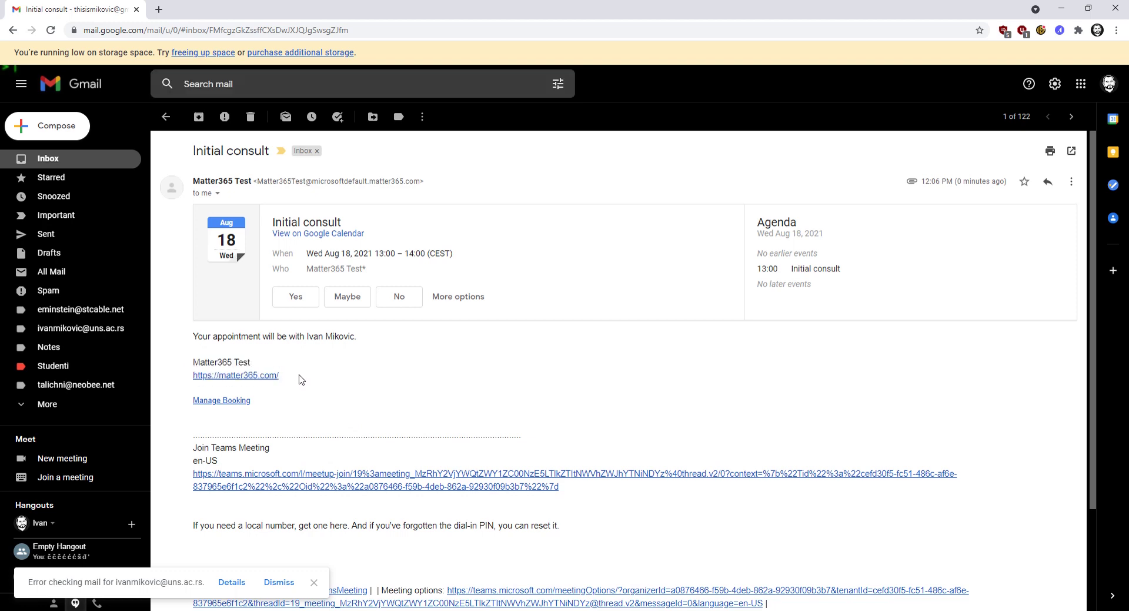
{"action": "triple_click", "coordinate": [211, 359]}
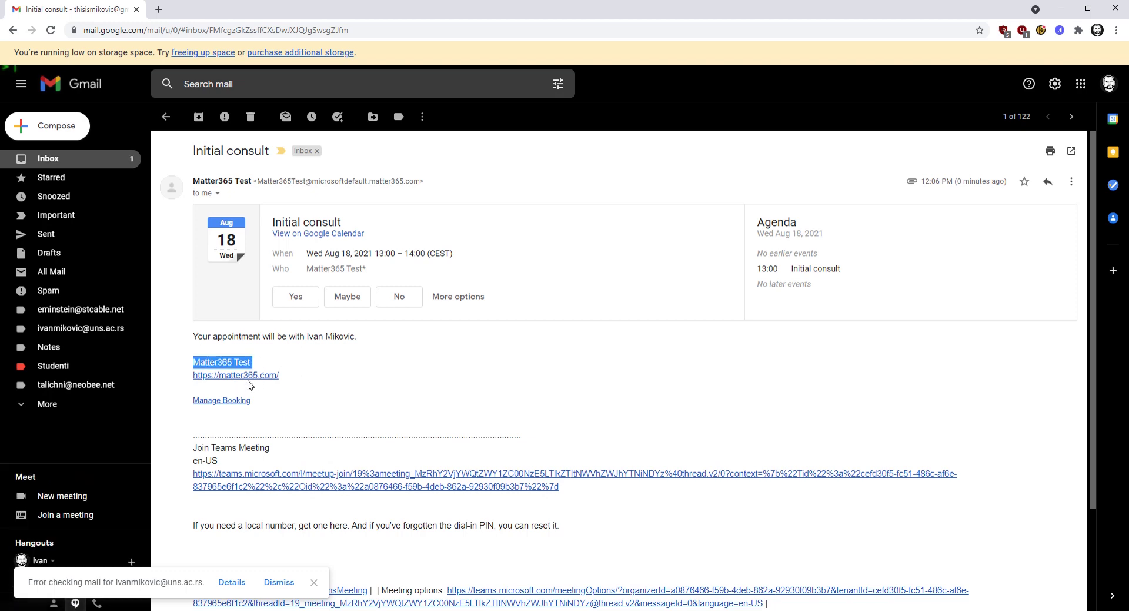
{"action": "left_click", "coordinate": [312, 378]}
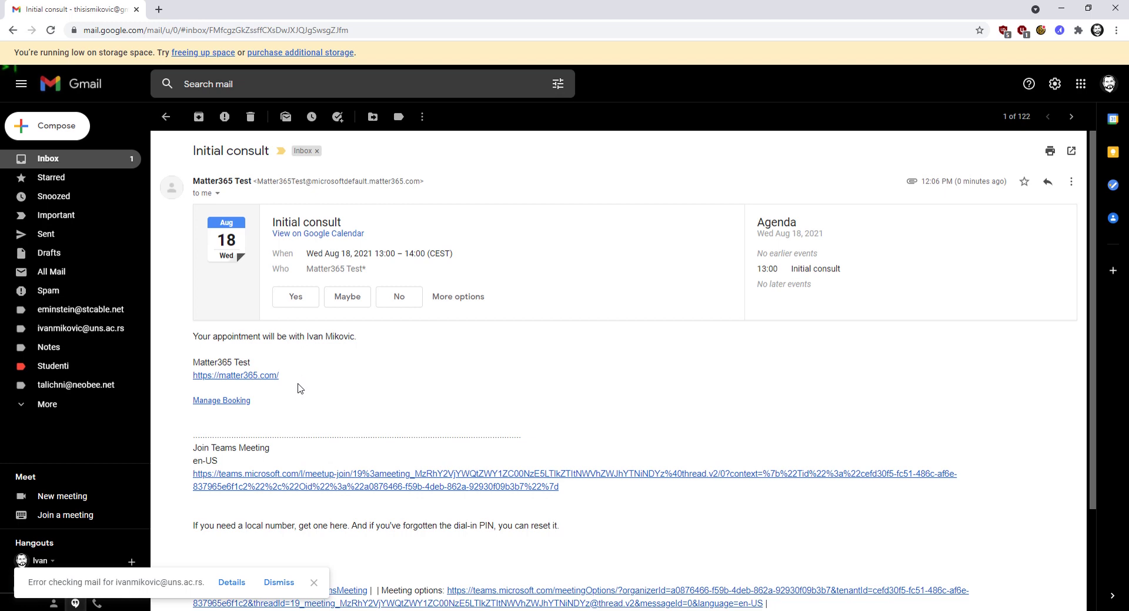
{"action": "scroll", "coordinate": [299, 371], "scroll_direction": "down", "scroll_amount": 2}
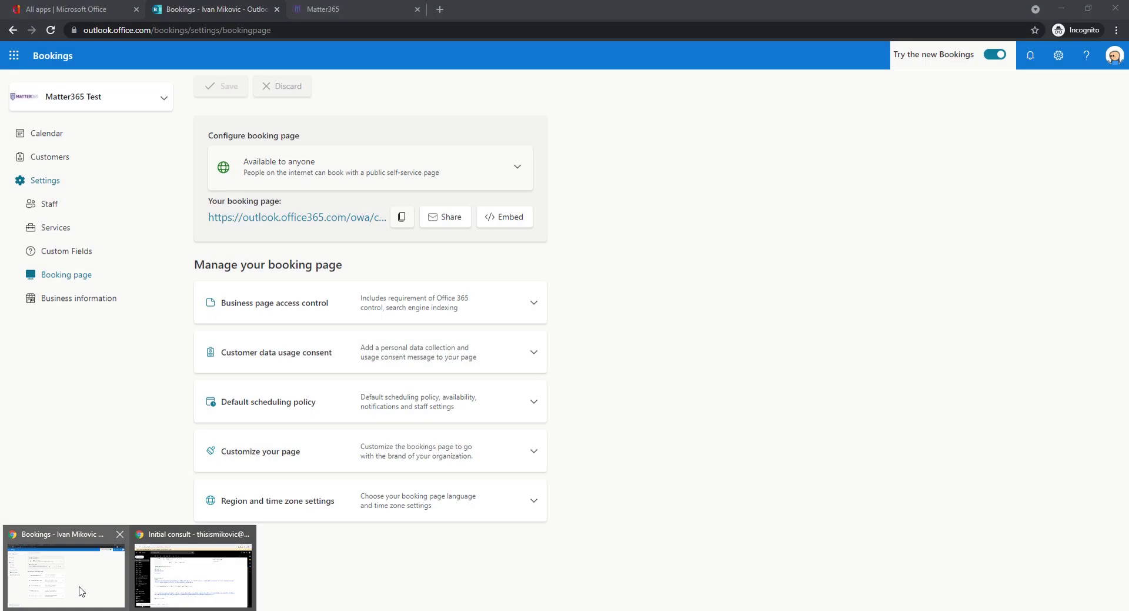
- Return to the Bookings window and show the Customers list with the new test customer
{"action": "left_click", "coordinate": [81, 591]}
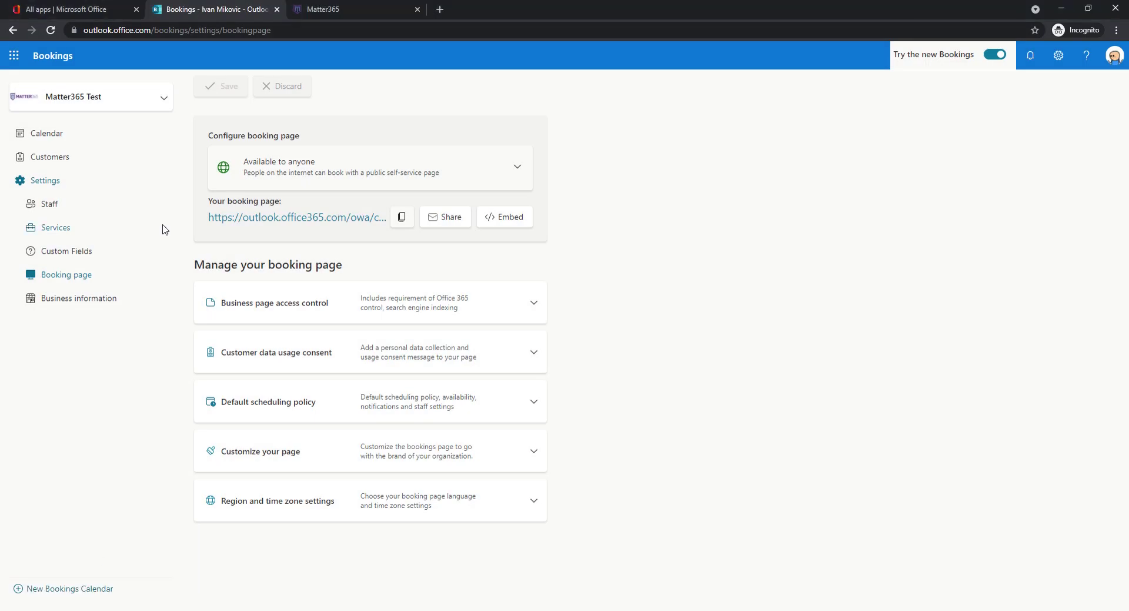
{"action": "left_click", "coordinate": [56, 163]}
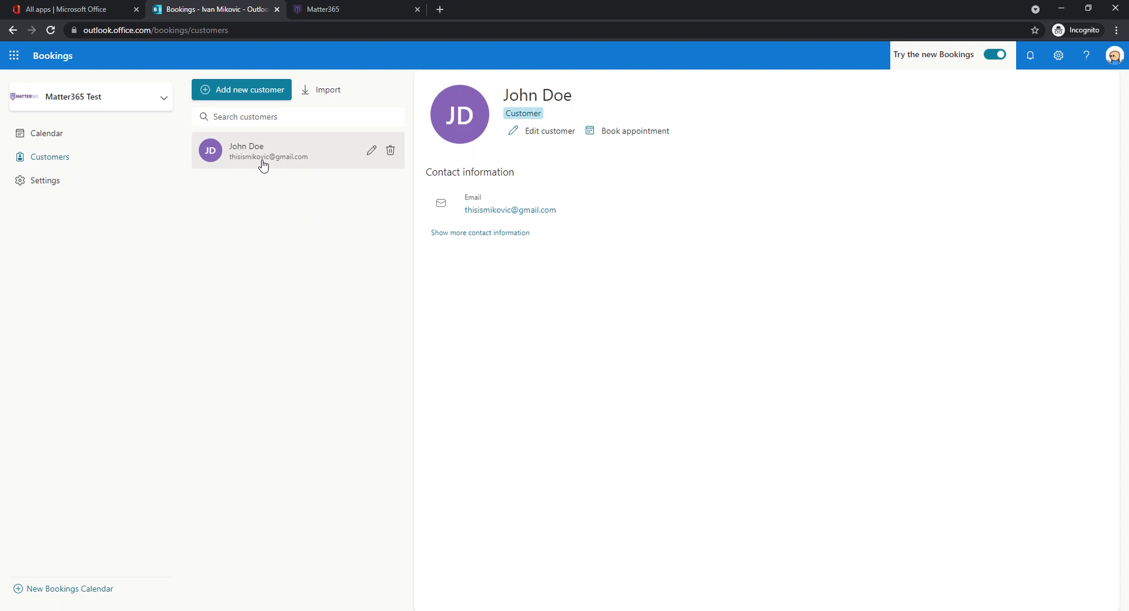
- Reload the Matter365 dashboard and open the new Initial consult event from Upcoming Events
{"action": "left_click", "coordinate": [329, 11]}
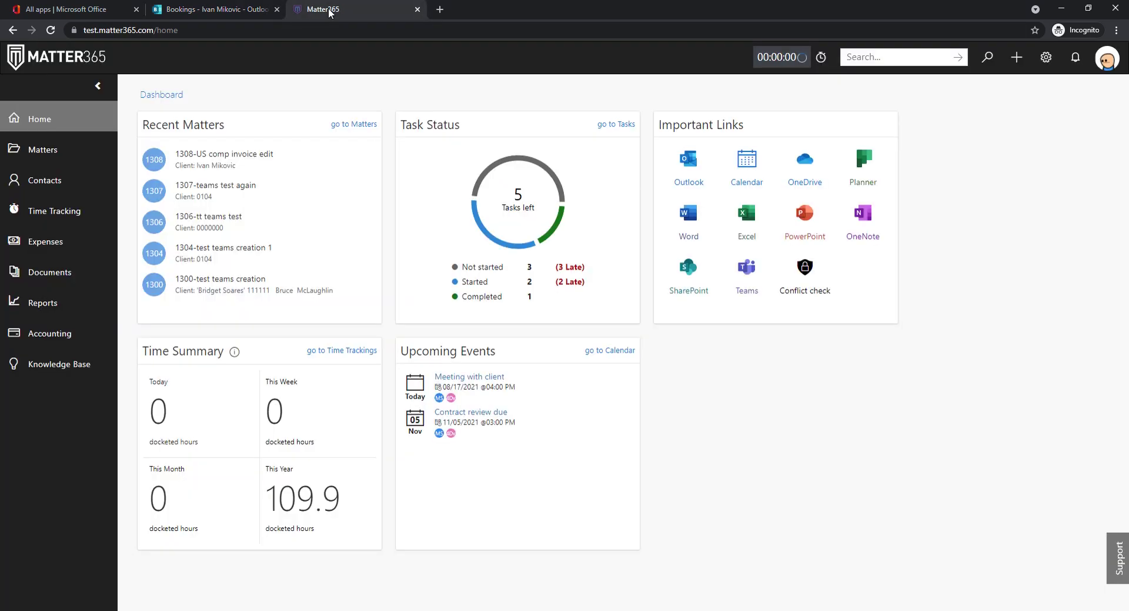
{"action": "left_click", "coordinate": [52, 33]}
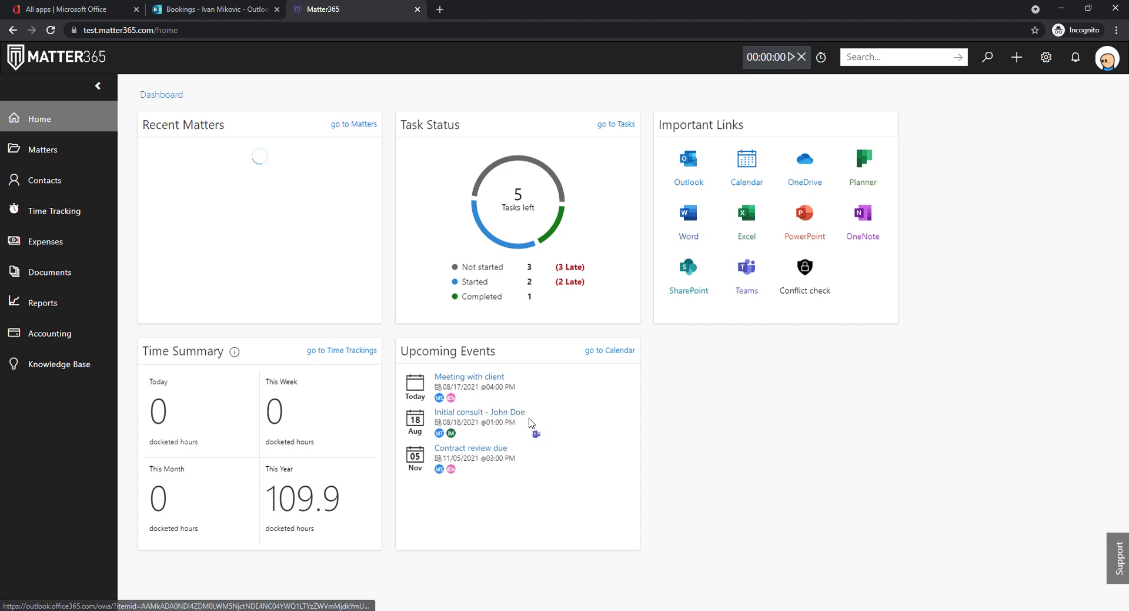
{"action": "left_click", "coordinate": [503, 413]}
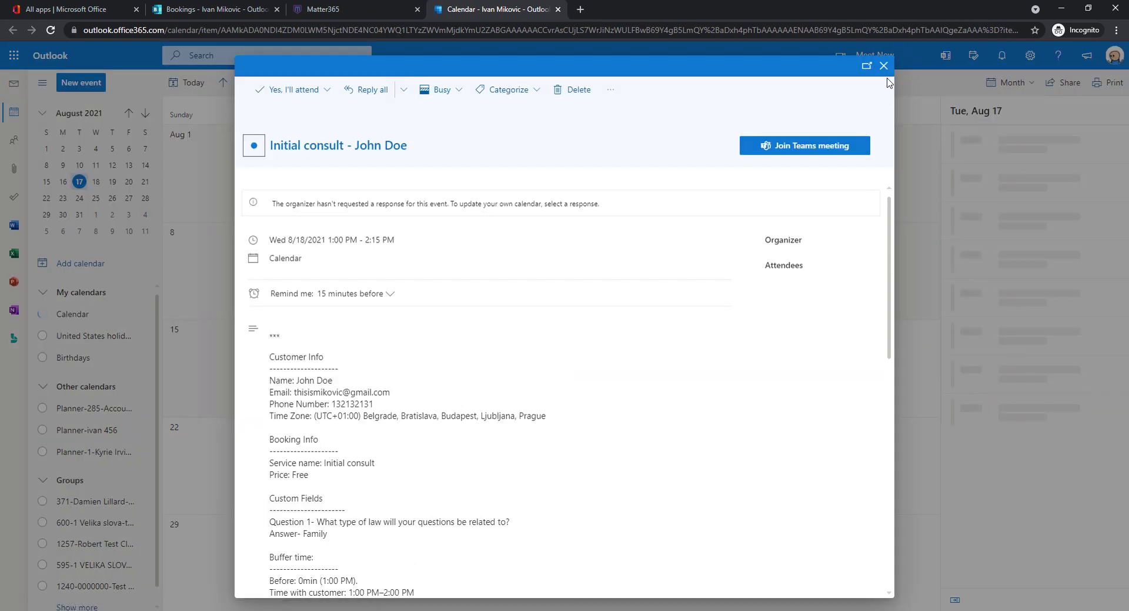
- Review the Initial consult's customer and booking details, then close it back to the August month view
{"action": "scroll", "coordinate": [492, 265], "scroll_direction": "down", "scroll_amount": 3}
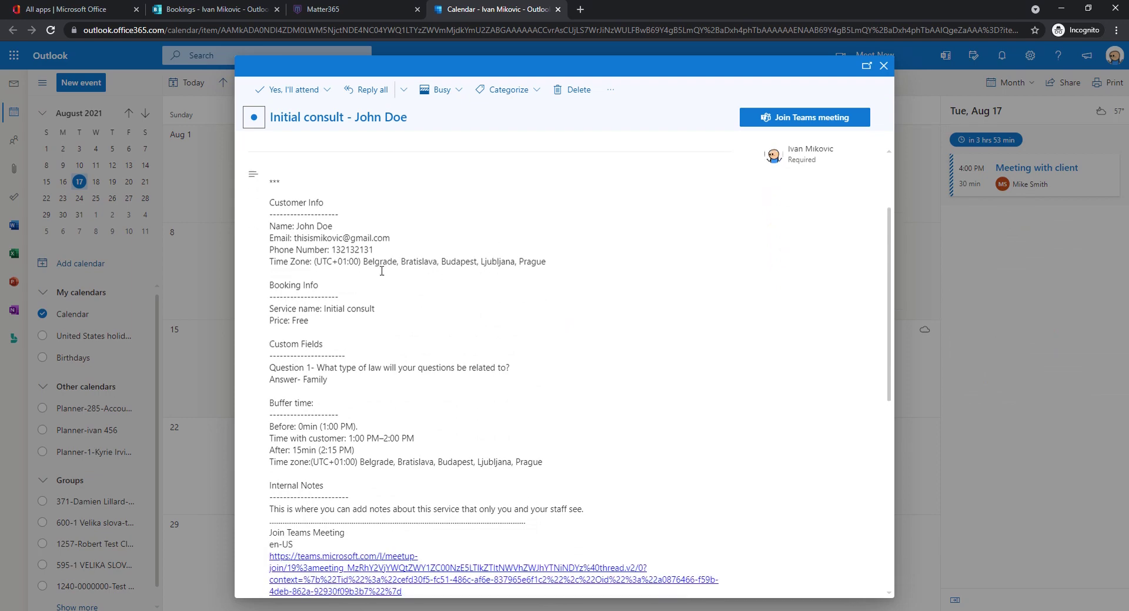
{"action": "scroll", "coordinate": [377, 279], "scroll_direction": "down", "scroll_amount": 1}
{"action": "scroll", "coordinate": [353, 294], "scroll_direction": "up", "scroll_amount": 1}
{"action": "left_click", "coordinate": [884, 65]}
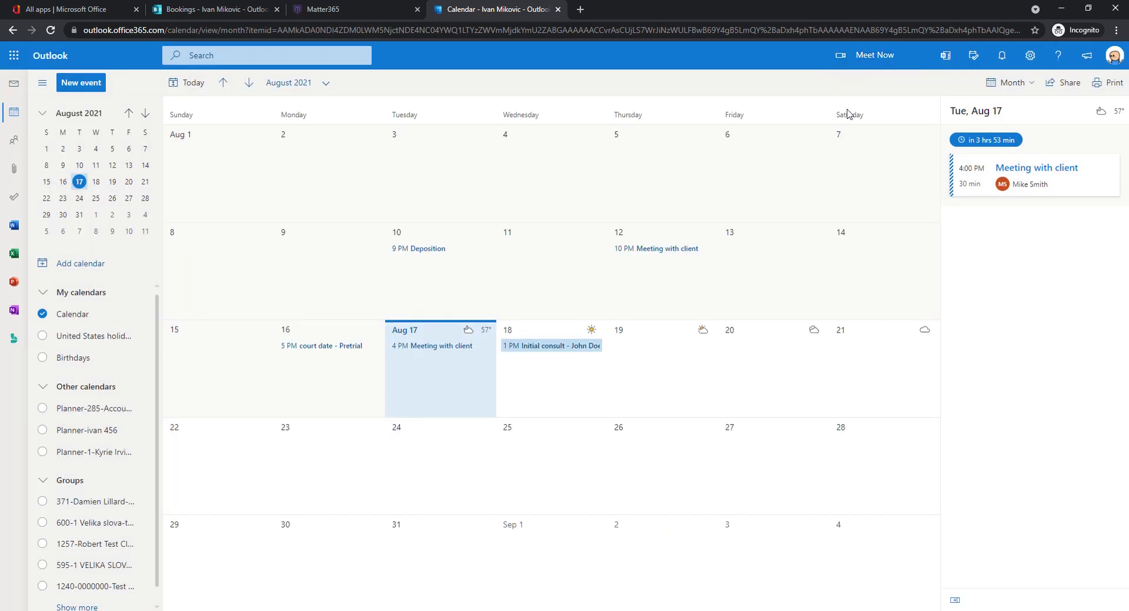